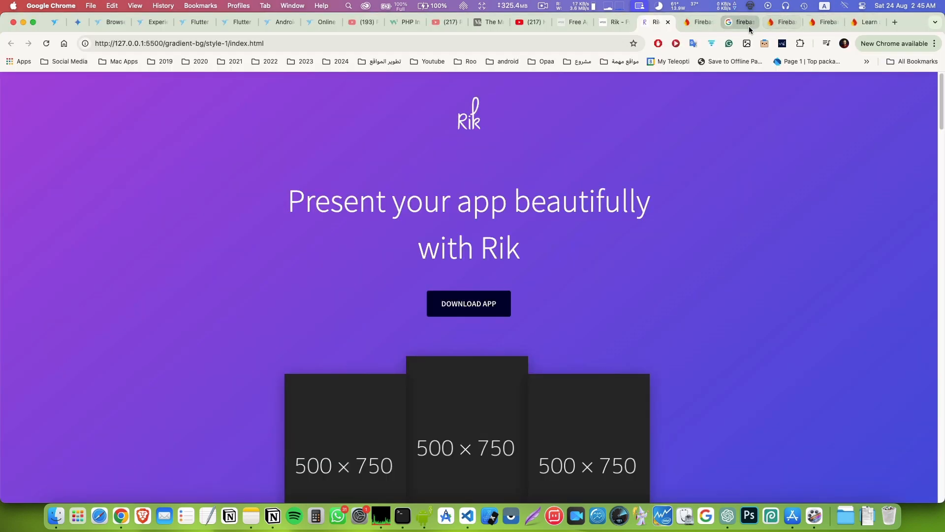
# Examine the key capabilities and implementation path in the Firebase Hosting documentation.
pyautogui.click(740, 22)
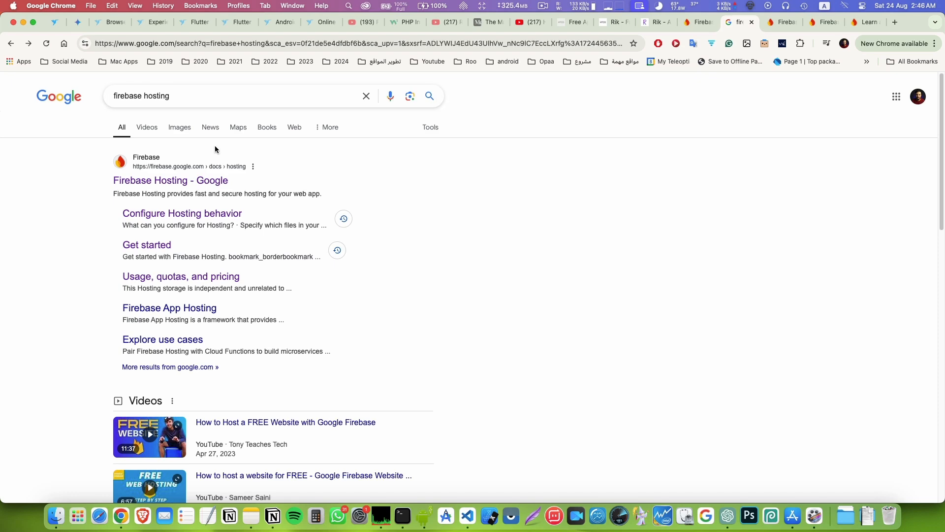
pyautogui.click(783, 22)
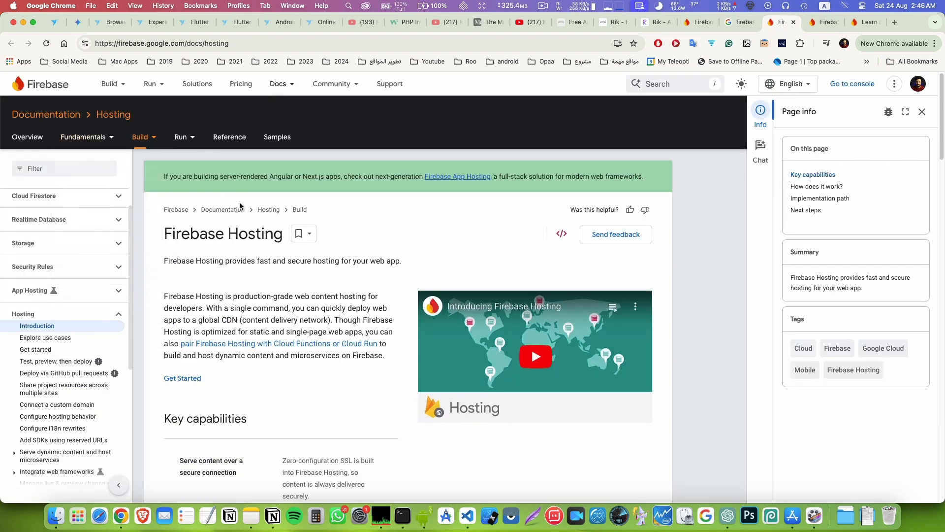
pyautogui.scroll(-5, 212, 251)
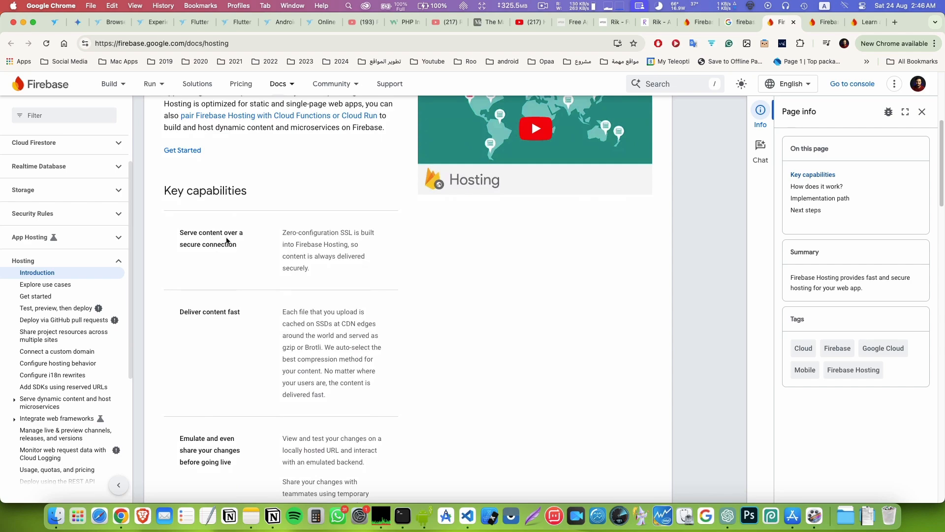
pyautogui.scroll(-12, 226, 236)
pyautogui.scroll(-5, 475, 197)
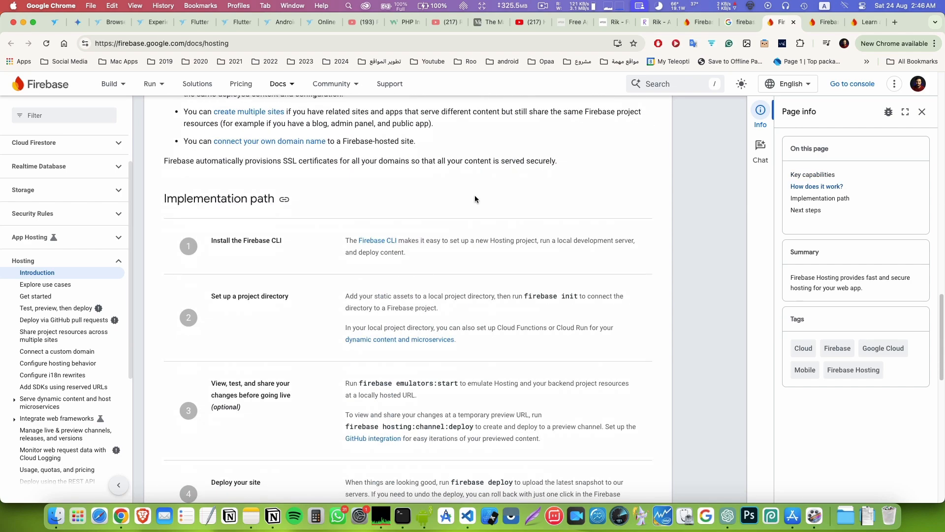
pyautogui.scroll(1, 475, 195)
# Start a new project in the Firebase console and name it newapppage.
pyautogui.click(851, 87)
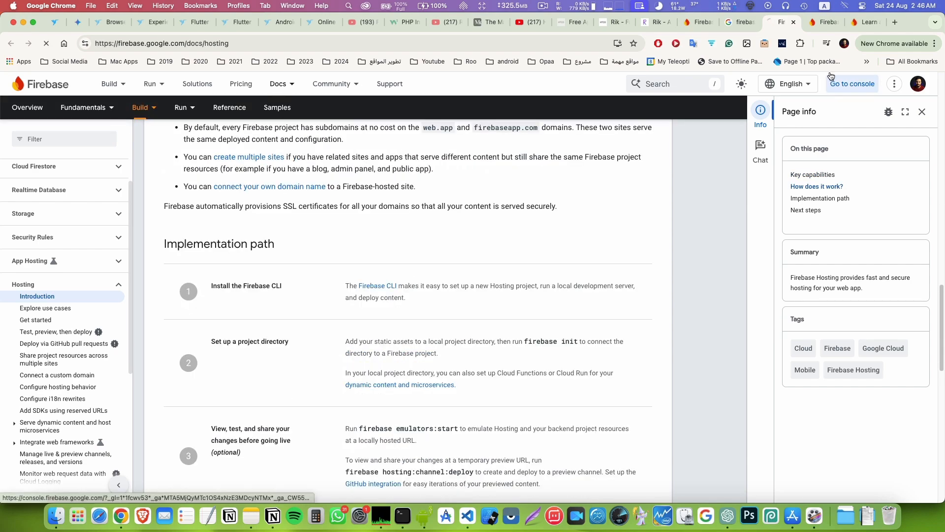
pyautogui.click(220, 190)
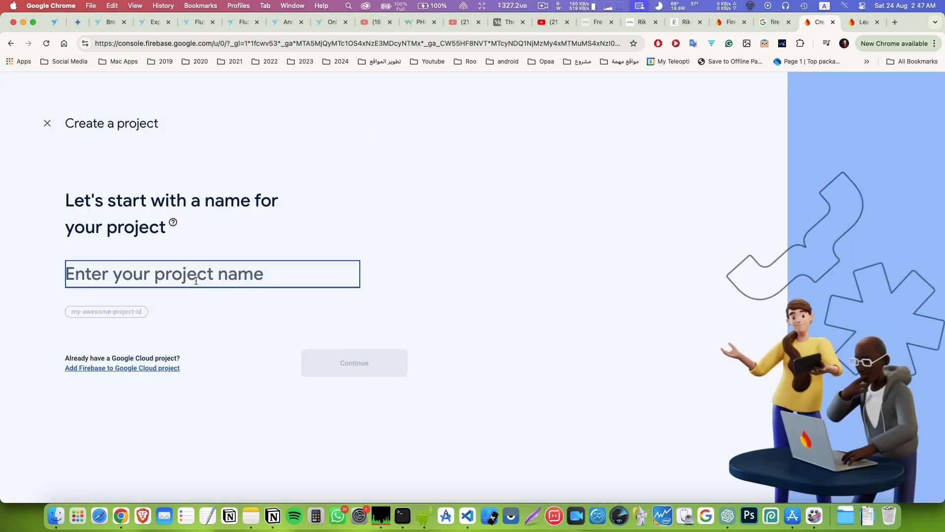
pyautogui.write('Ner')
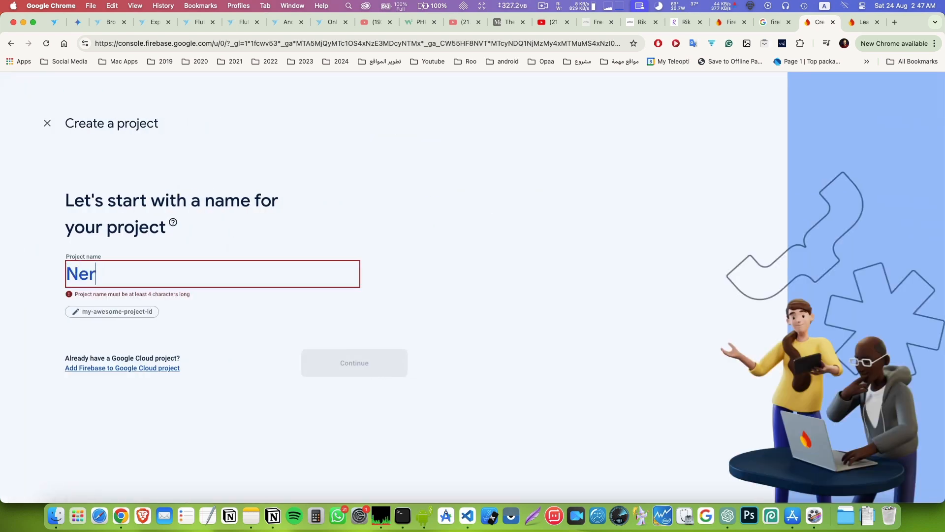
pyautogui.press('BackSpace')
pyautogui.press('BackSpace')
pyautogui.press('BackSpace')
pyautogui.write('newA')
pyautogui.press('BackSpace')
pyautogui.write('apppage')
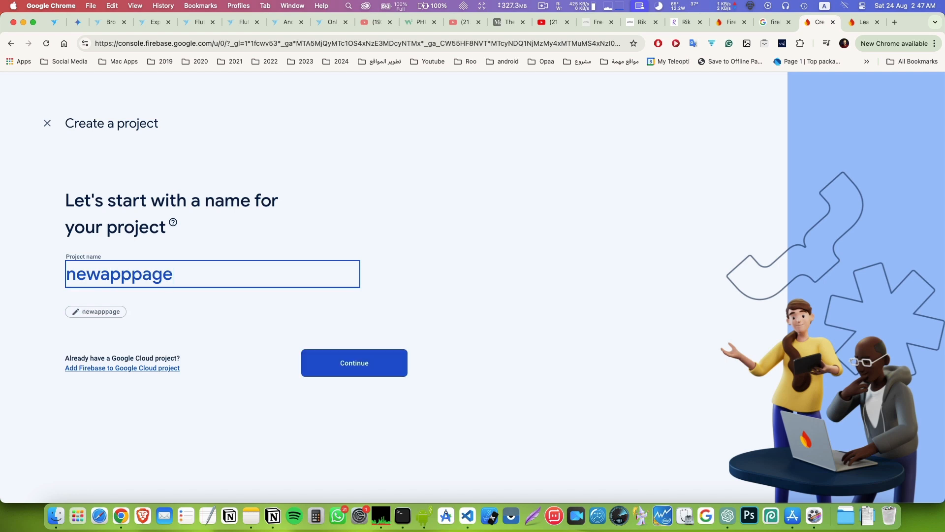
pyautogui.press('Return')
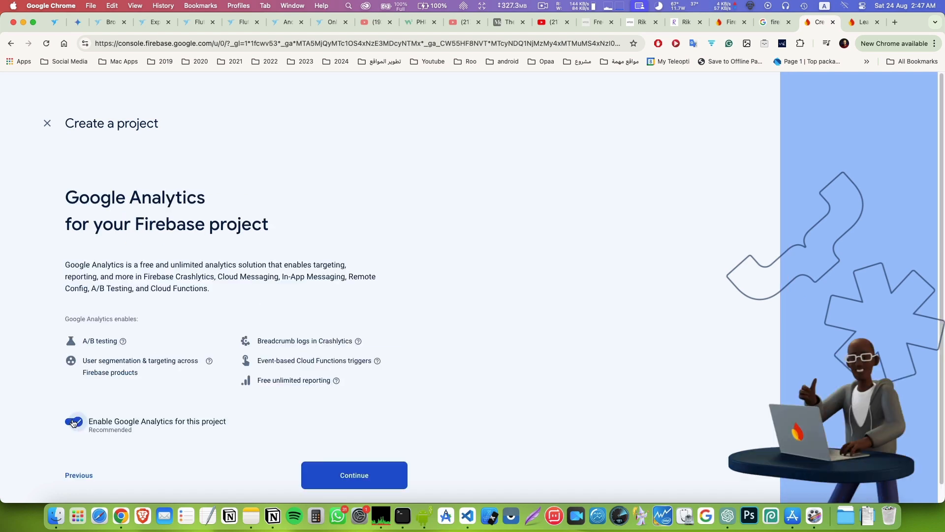
# Disable Google Analytics for the project, create it and continue to its overview.
pyautogui.click(78, 422)
pyautogui.scroll(-1, 110, 420)
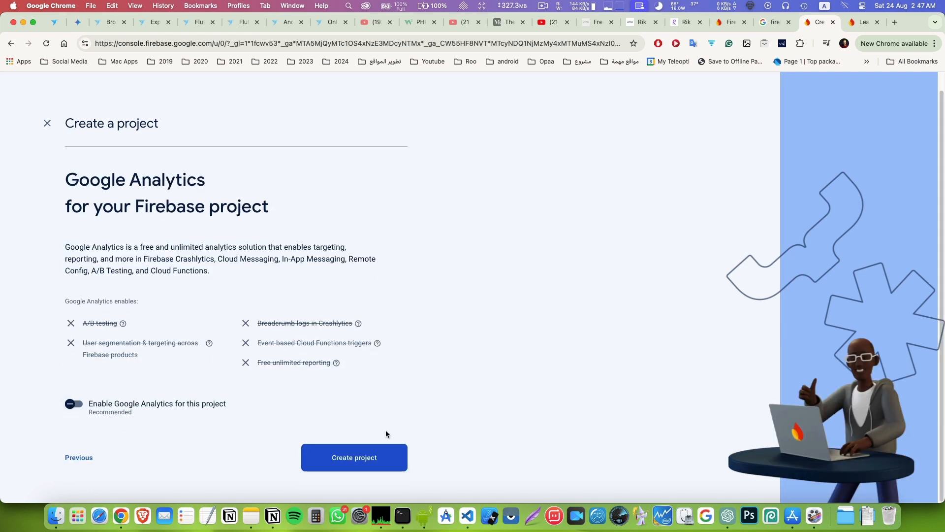
pyautogui.click(322, 457)
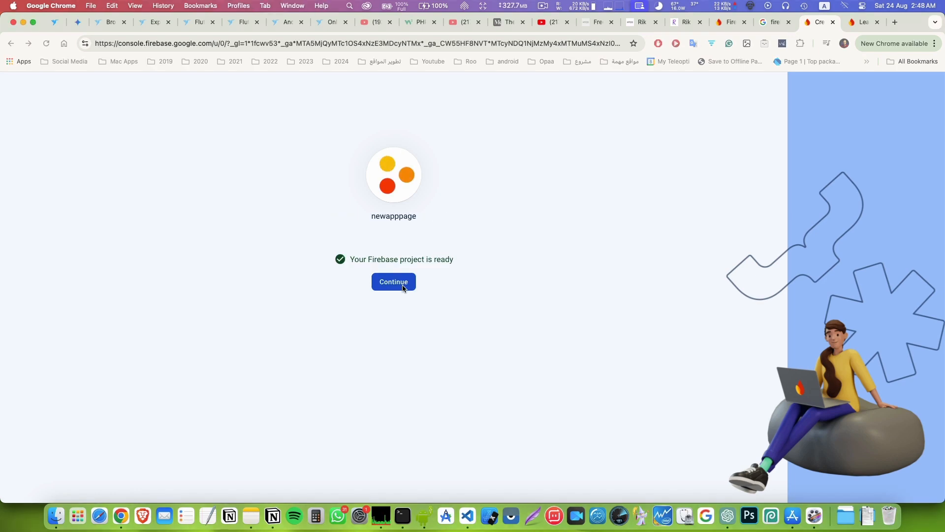
pyautogui.click(411, 282)
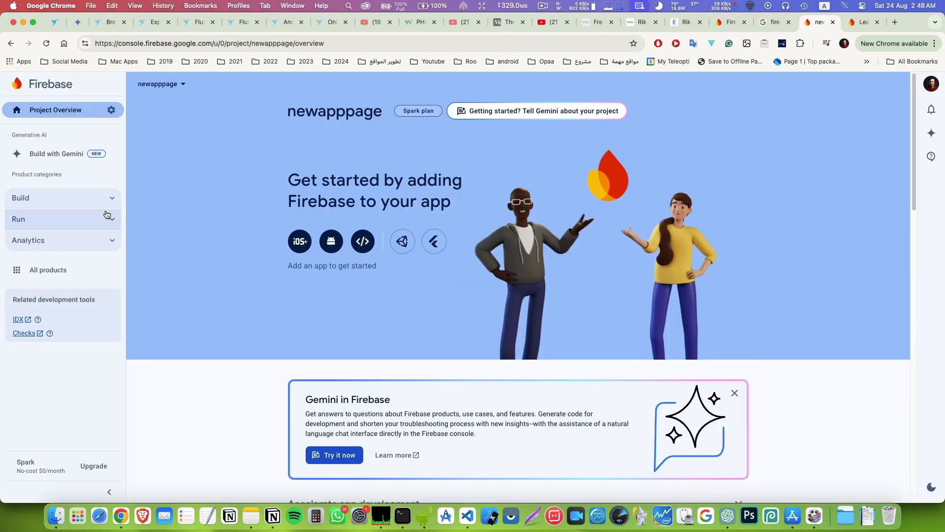
# Open the project's Hosting setup and look up the Node.js download page needed for the npm command.
pyautogui.click(74, 197)
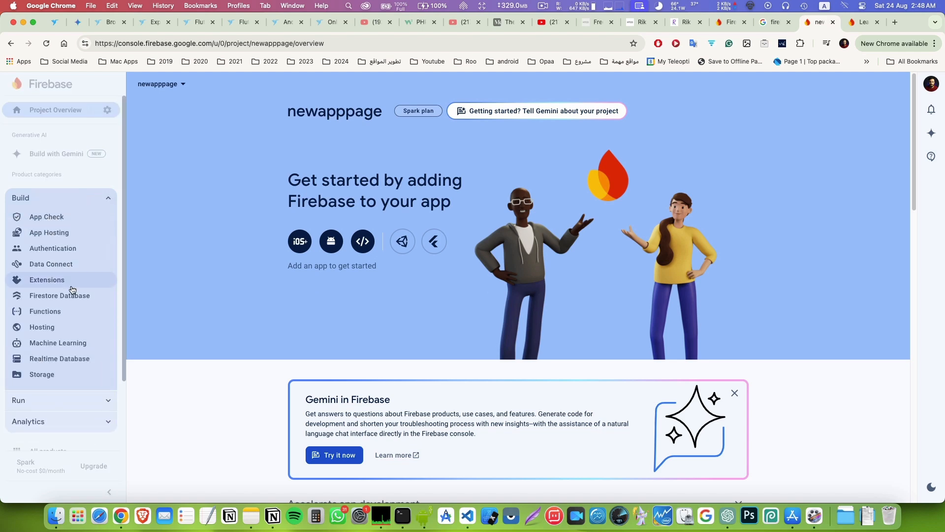
pyautogui.click(70, 328)
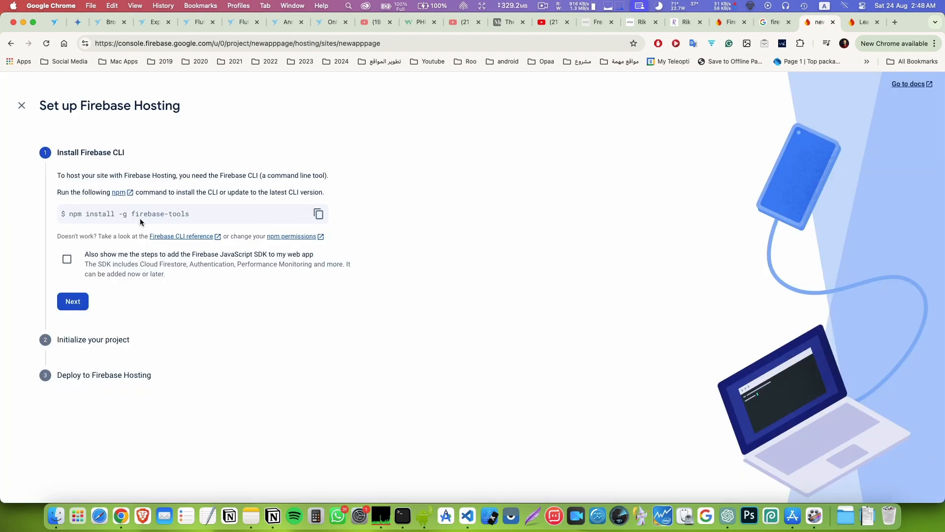
pyautogui.tripleClick(90, 214)
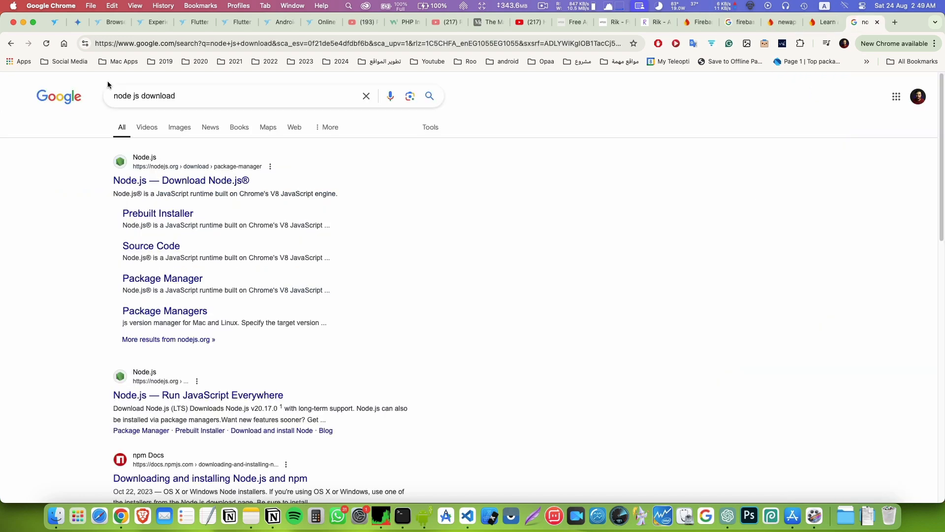
pyautogui.click(182, 181)
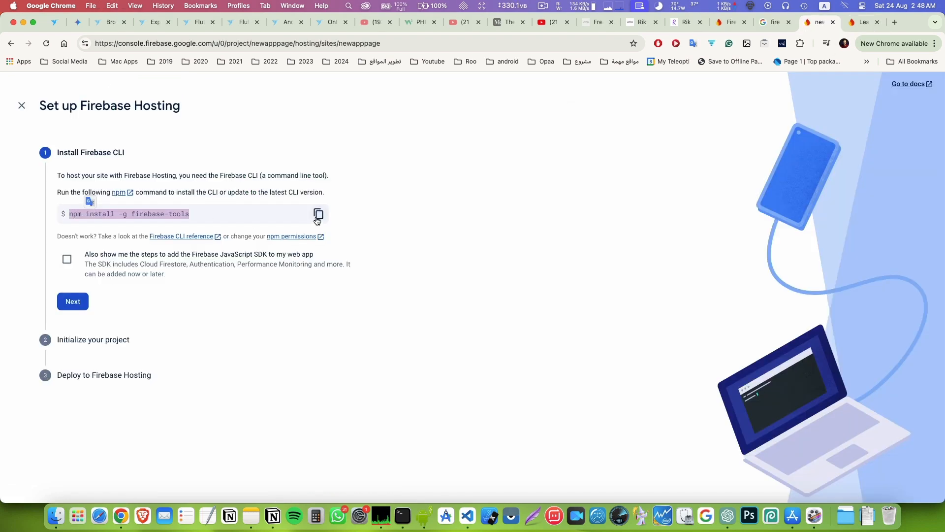
# Try to install the Firebase CLI with npm install -g firebase-tools in a new Terminal window, and check the output.
pyautogui.click(319, 215)
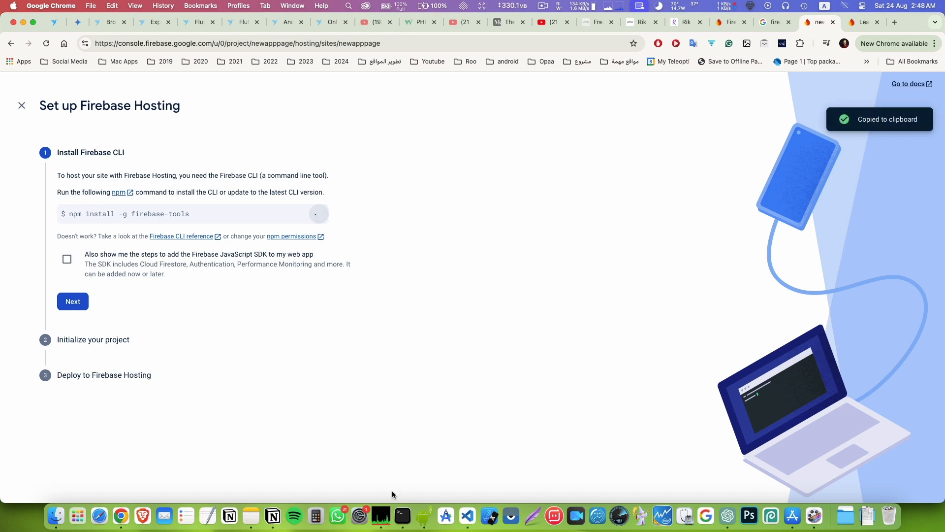
pyautogui.rightClick(403, 515)
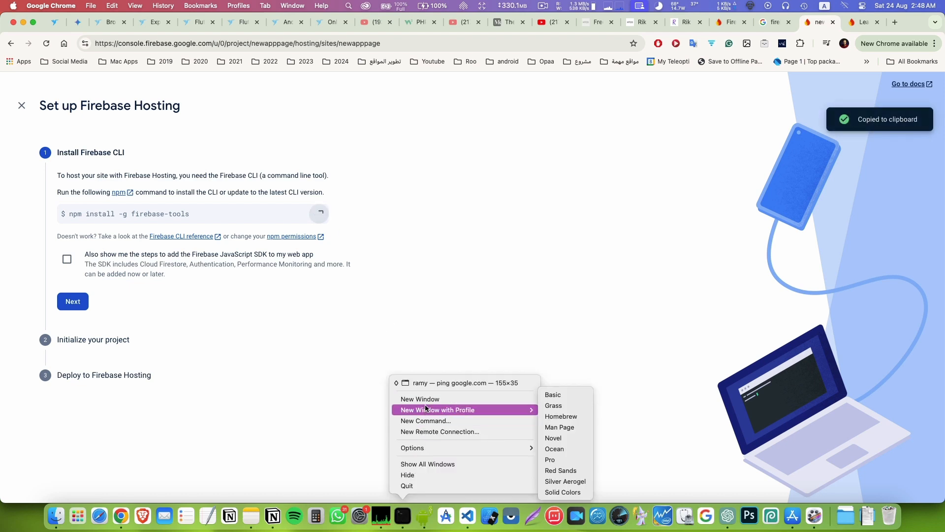
pyautogui.click(427, 400)
pyautogui.press('super+v')
pyautogui.press('Return')
pyautogui.moveTo(359, 84); pyautogui.dragTo(292, 124)
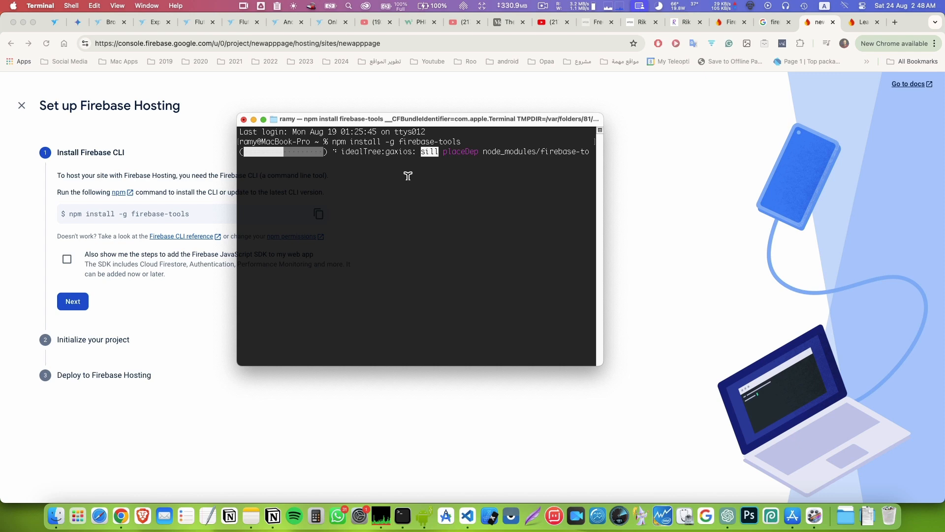
pyautogui.moveTo(422, 123); pyautogui.dragTo(472, 172)
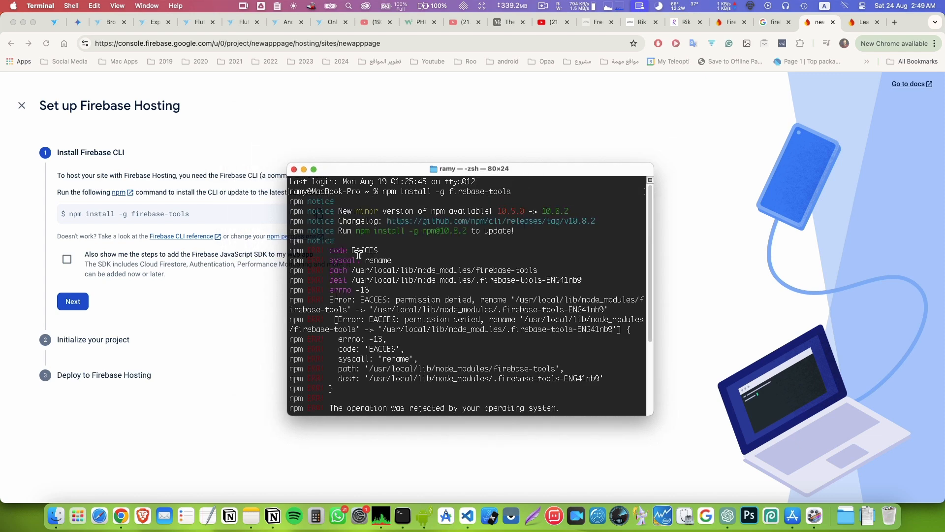
pyautogui.scroll(5, 381, 246)
pyautogui.moveTo(347, 260); pyautogui.dragTo(492, 290)
pyautogui.scroll(-4, 473, 339)
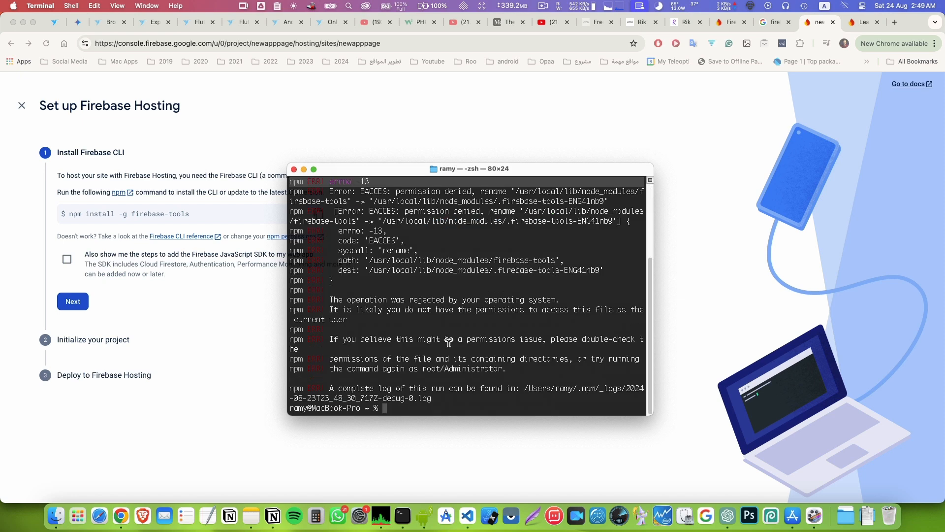
# Rerun the install command as sudo npm install -g firebase-tools and authorize it with the account password.
pyautogui.press('Up')
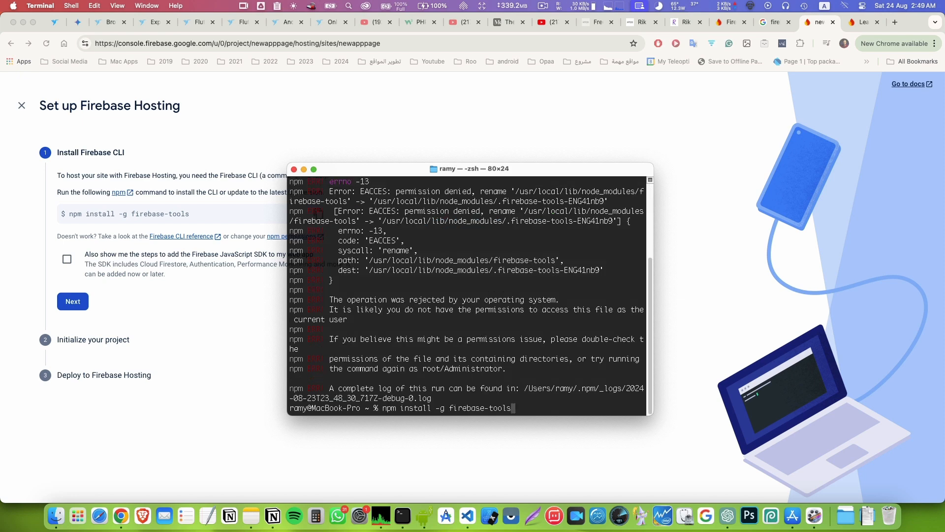
pyautogui.press('Left')
pyautogui.press('Left')
pyautogui.press('Left')
pyautogui.press('Left')
pyautogui.press('Left')
pyautogui.press('Left')
pyautogui.press('Left')
pyautogui.press('Left')
pyautogui.press('Left')
pyautogui.press('Left')
pyautogui.press('Left')
pyautogui.press('Left')
pyautogui.press('Left')
pyautogui.press('Left')
pyautogui.press('Left')
pyautogui.press('Left')
pyautogui.press('Left')
pyautogui.press('Left')
pyautogui.press('Left')
pyautogui.press('Left')
pyautogui.write('sudo')
pyautogui.press('Return')
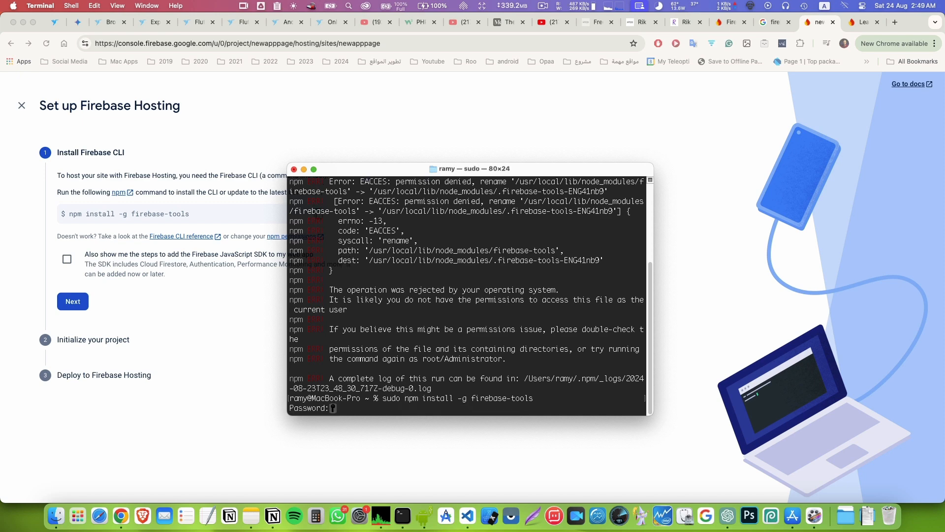
pyautogui.press('Return')
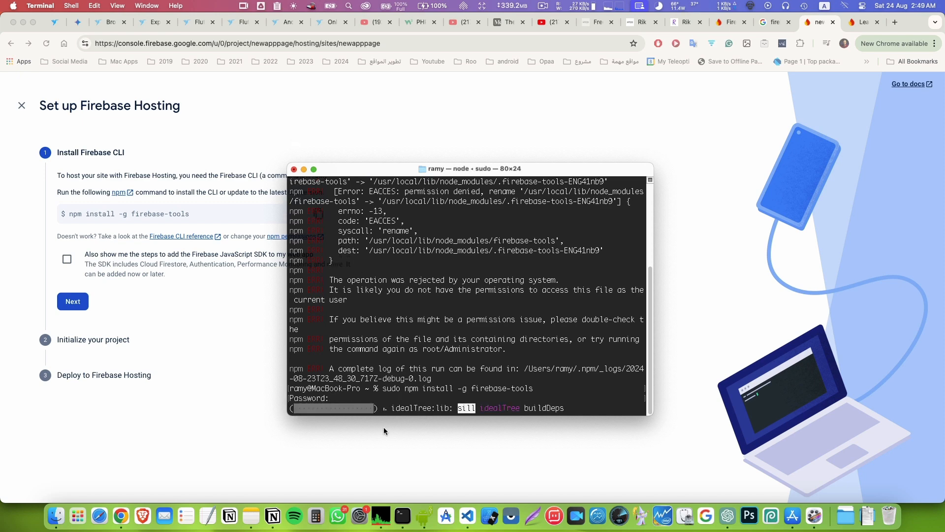
# Advance the Hosting setup to project initialization and run the firebase login command in Terminal.
pyautogui.click(545, 107)
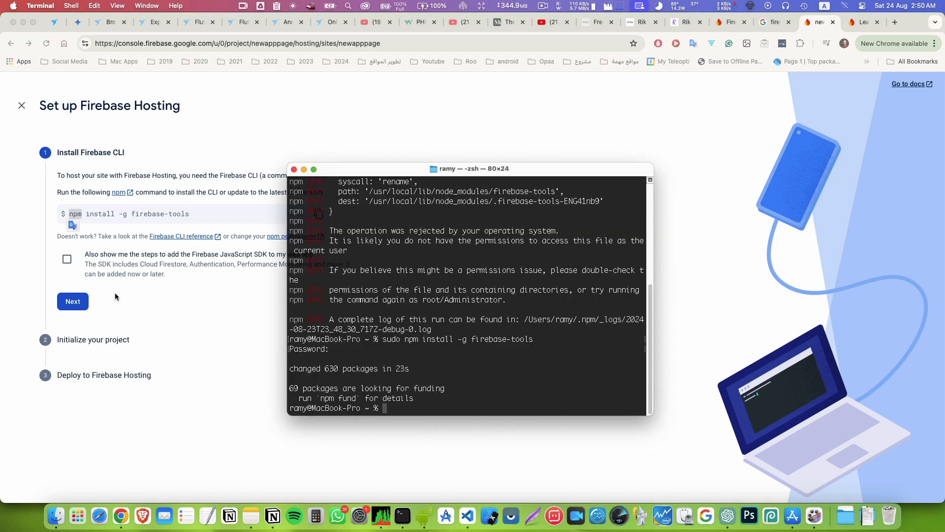
pyautogui.click(73, 301)
pyautogui.press('super+Tab')
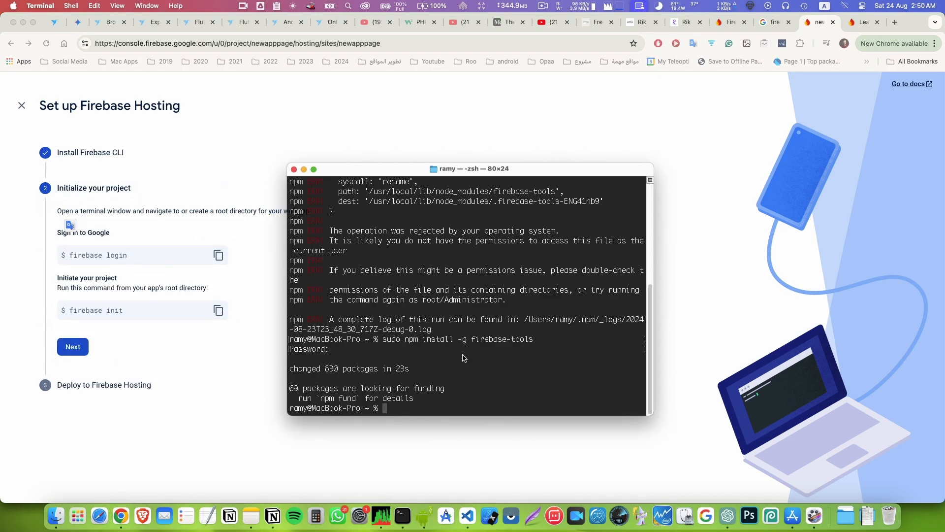
pyautogui.click(202, 262)
pyautogui.click(226, 251)
pyautogui.press('super+Tab')
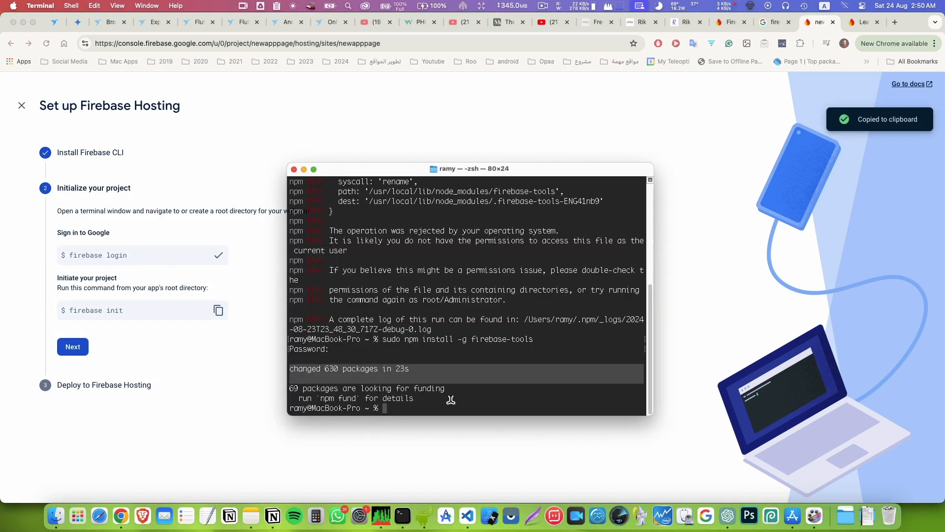
pyautogui.press('super+v')
pyautogui.press('Return')
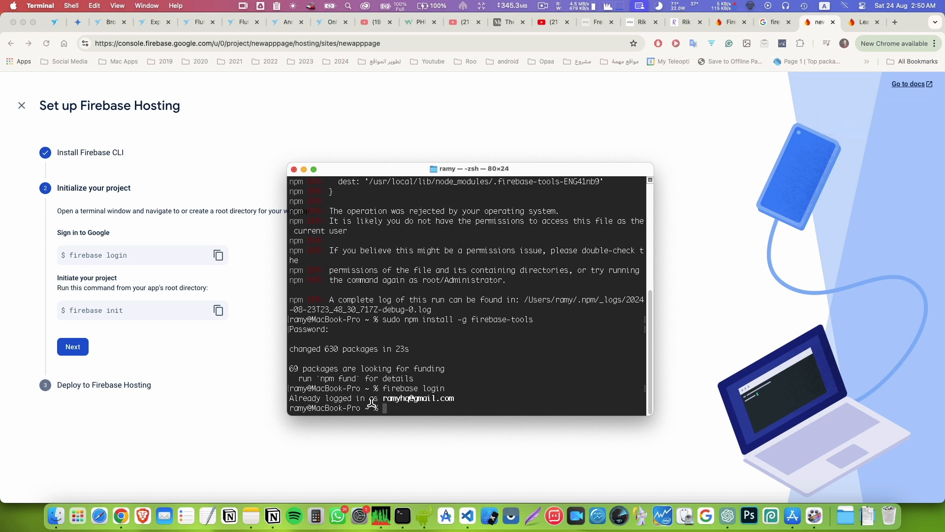
pyautogui.press('Up')
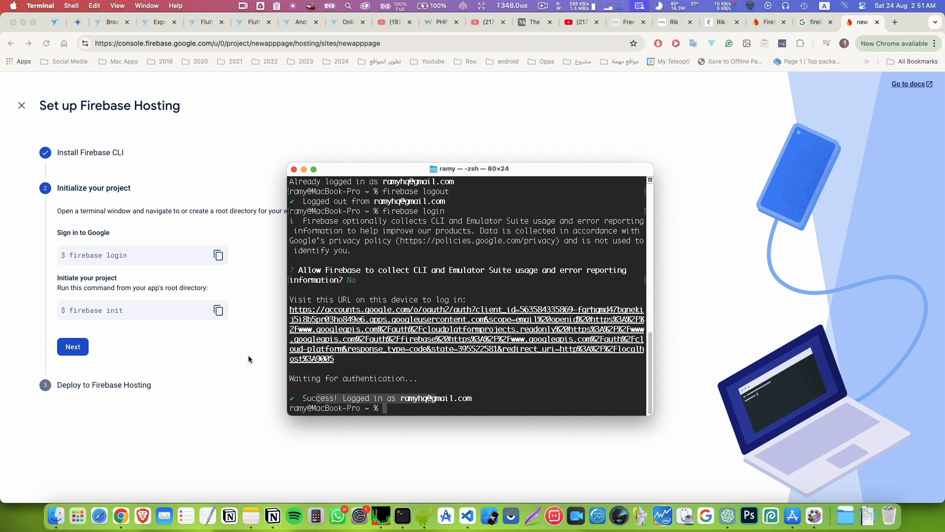
# Copy the firebase init command from the Hosting setup page and paste it at the Terminal prompt without running it.
pyautogui.click(248, 356)
pyautogui.click(218, 310)
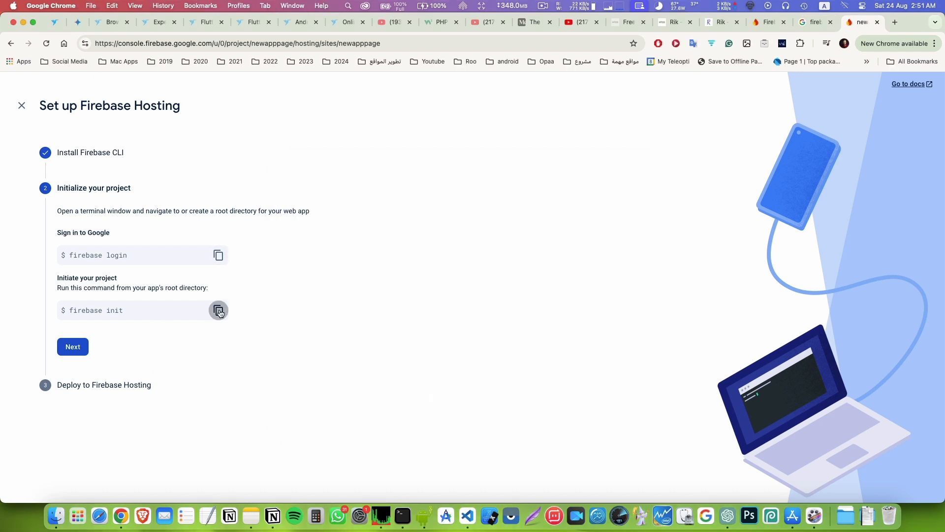
pyautogui.press('super+Tab')
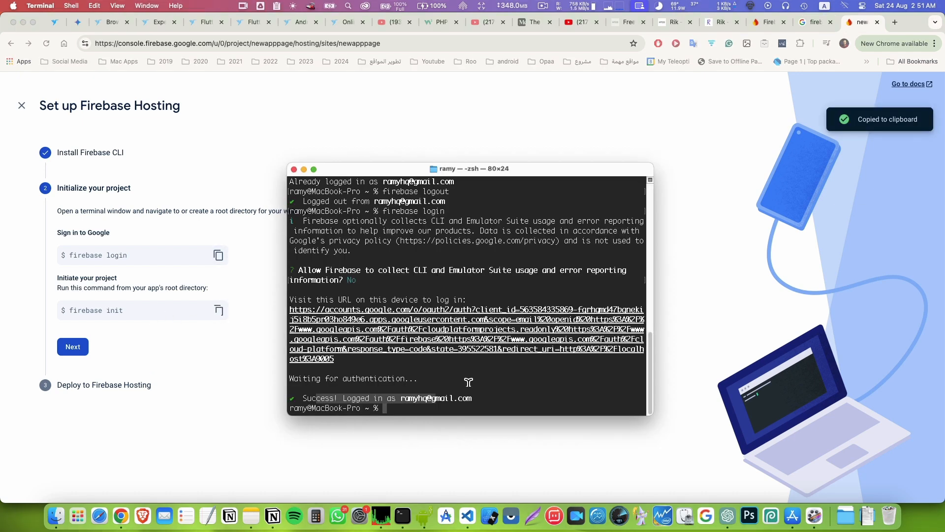
pyautogui.press('super+v')
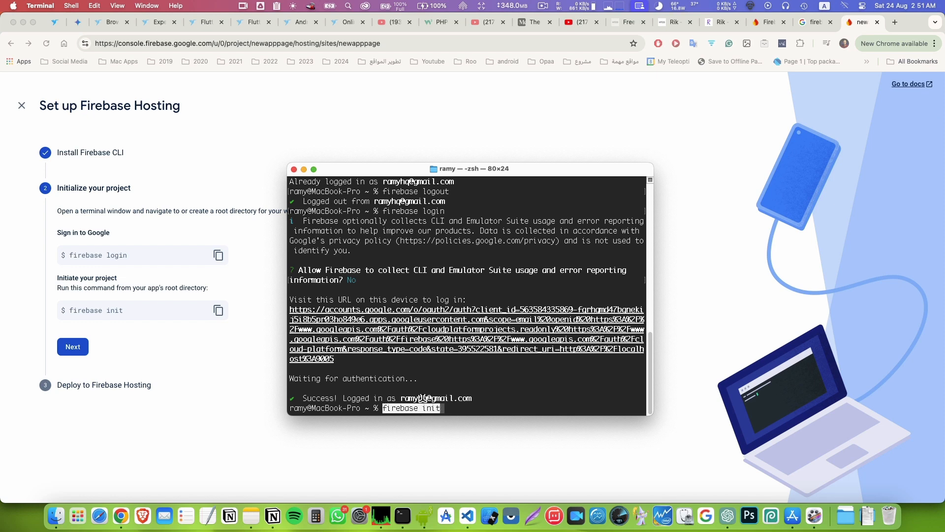
pyautogui.click(96, 259)
pyautogui.moveTo(69, 278); pyautogui.dragTo(107, 276)
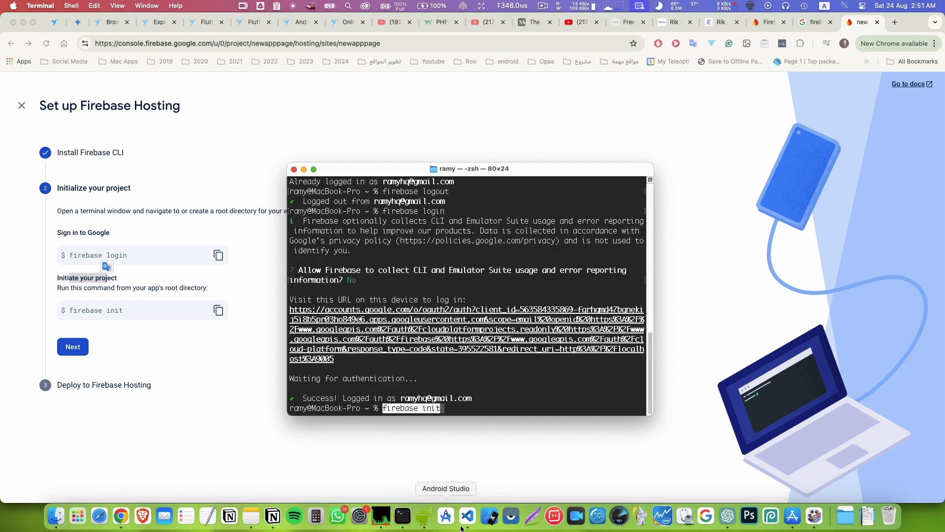
# Switch to Visual Studio Code, open a new integrated terminal for the main-file folder, and run the copied firebase init command.
pyautogui.click(467, 516)
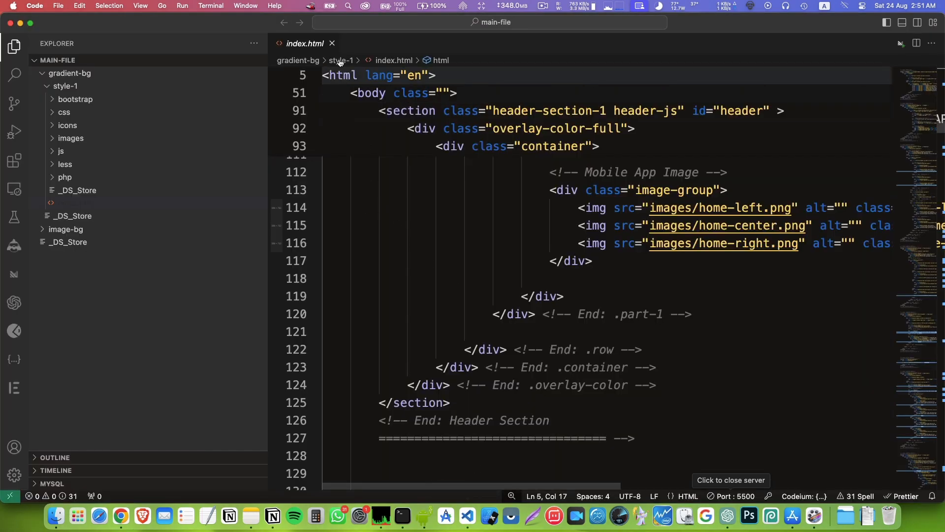
pyautogui.click(215, 7)
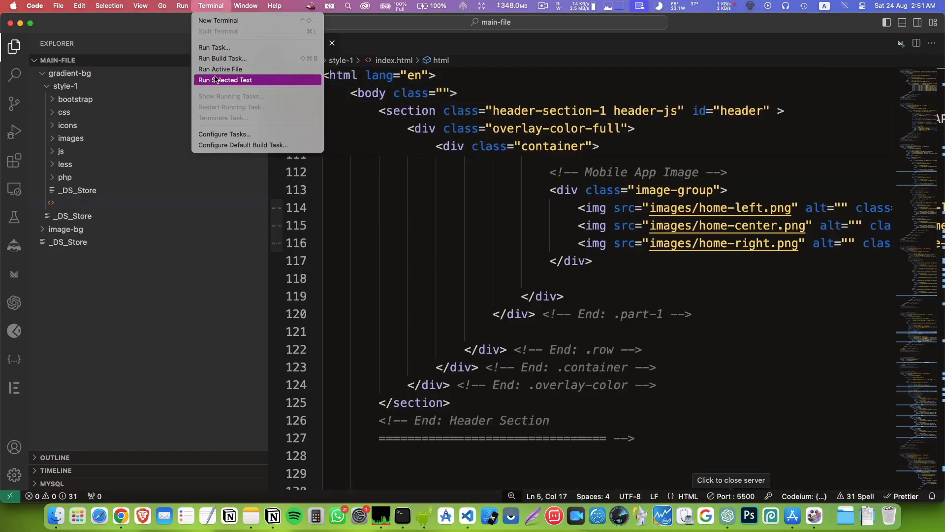
pyautogui.click(217, 20)
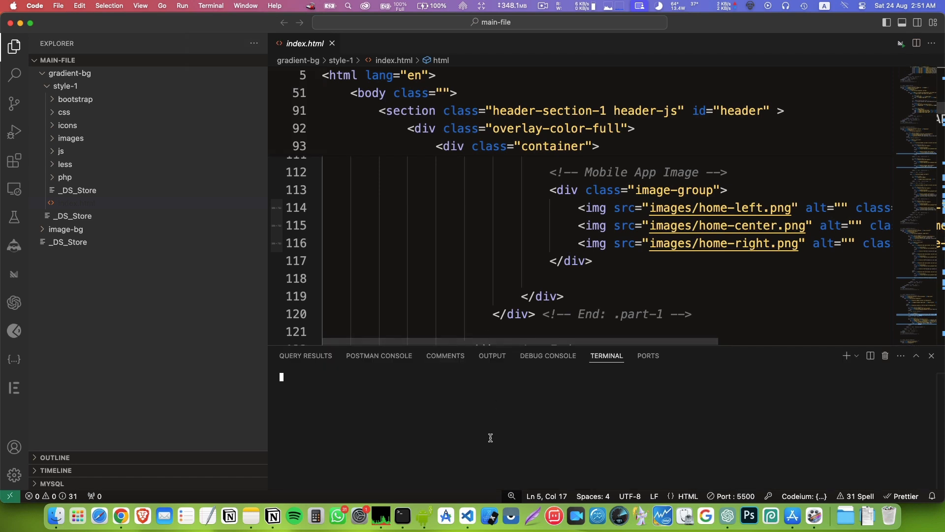
pyautogui.press('super+v')
pyautogui.press('Return')
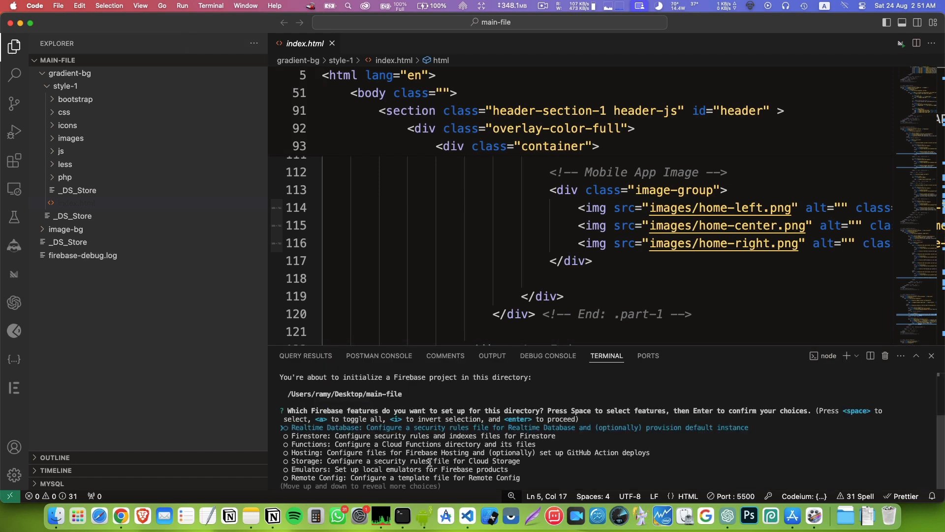
# Choose only Hosting as the Firebase feature to set up for this directory and confirm.
pyautogui.press('Down')
pyautogui.press('Down')
pyautogui.press('Down')
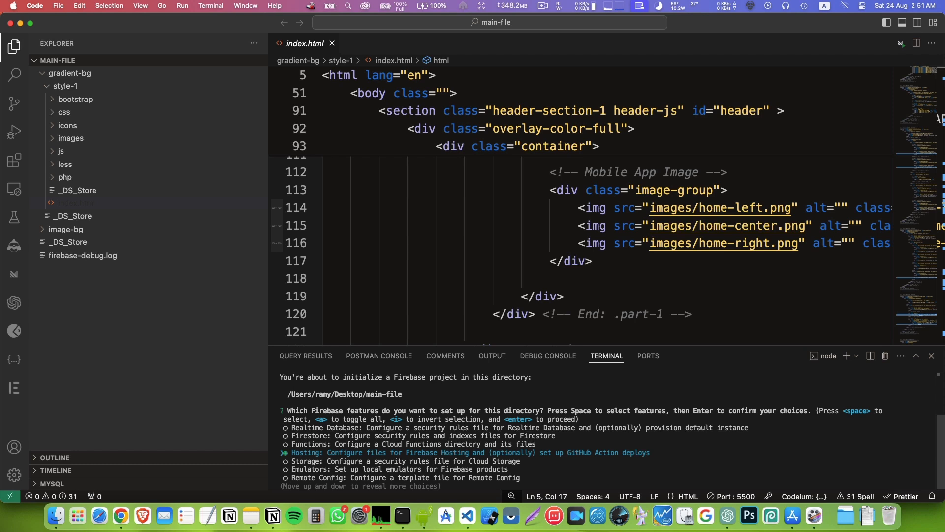
pyautogui.press('Return')
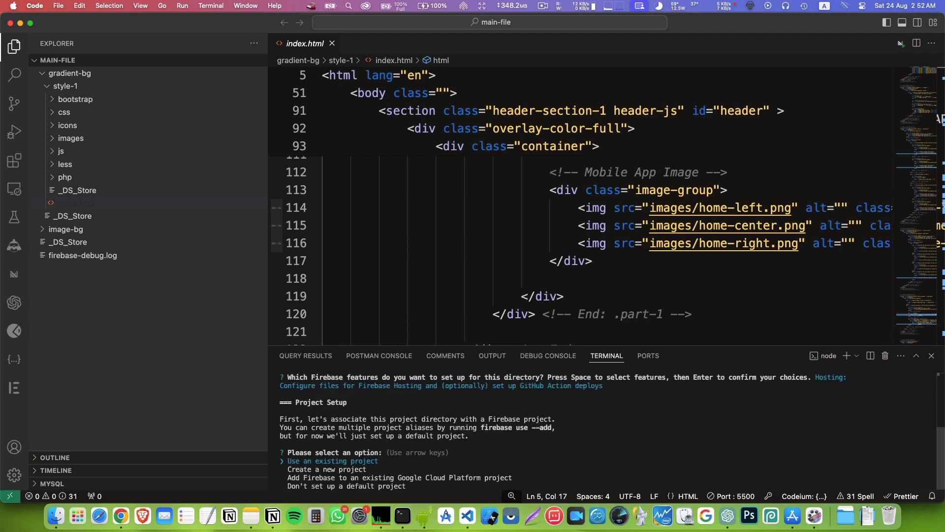
# Choose to use an existing project and select newapppage as the default Firebase project for the directory.
pyautogui.press('Down')
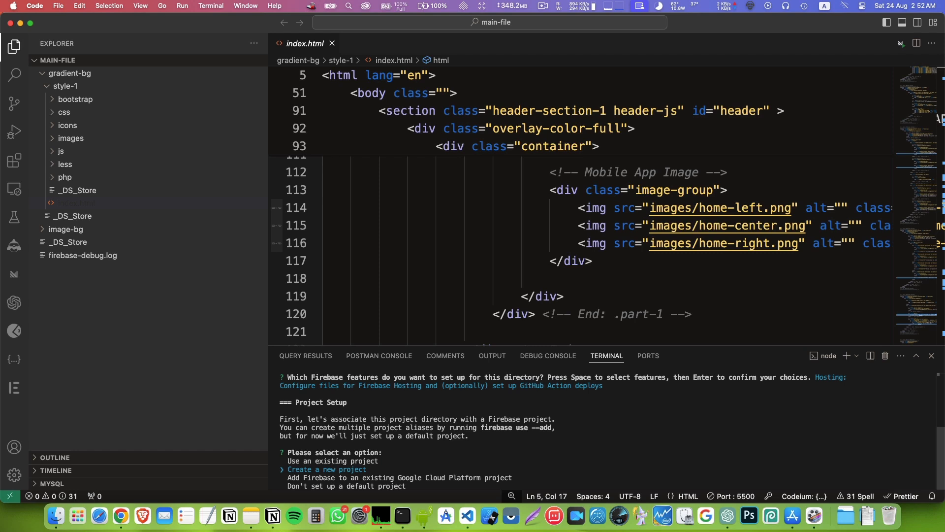
pyautogui.press('Up')
pyautogui.press('Return')
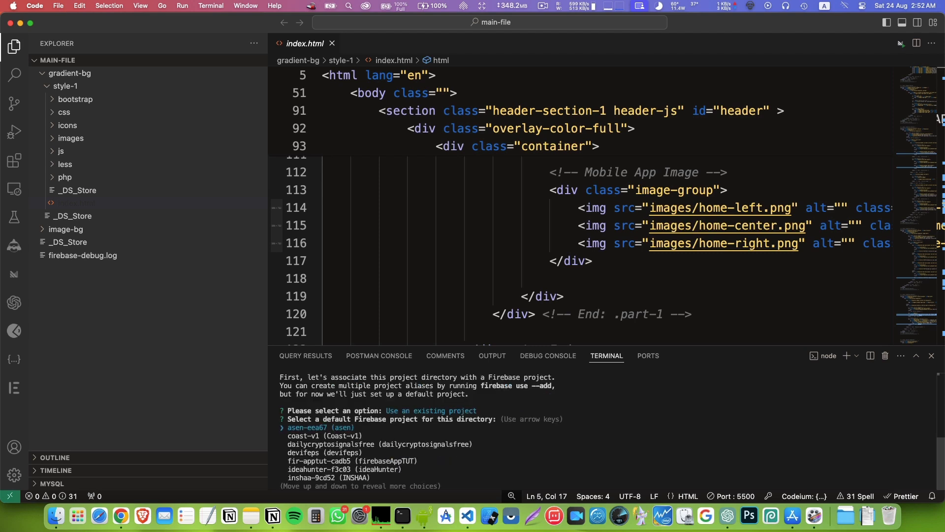
pyautogui.press('Down')
pyautogui.press('Down')
pyautogui.press('Down')
pyautogui.press('Down')
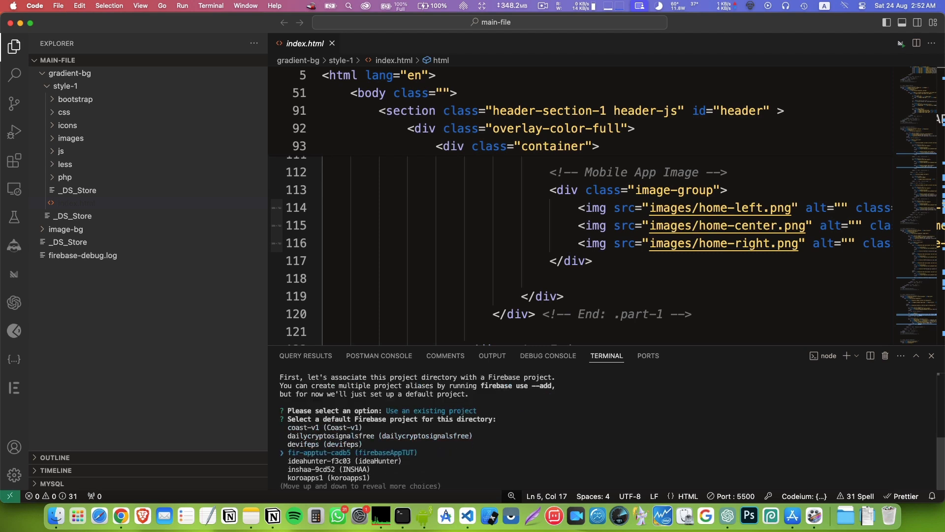
pyautogui.press('Down')
pyautogui.press('Down')
pyautogui.press('Down')
pyautogui.press('Down')
pyautogui.press('Down')
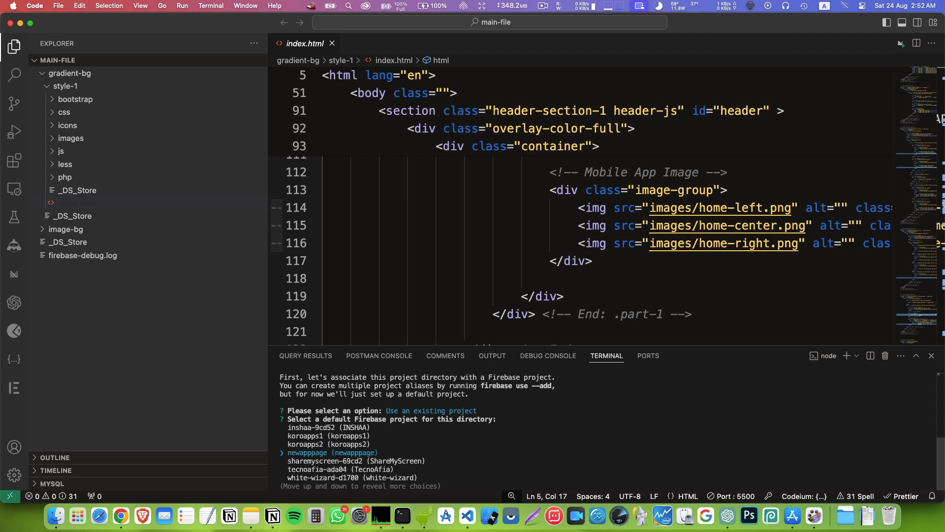
pyautogui.press('Return')
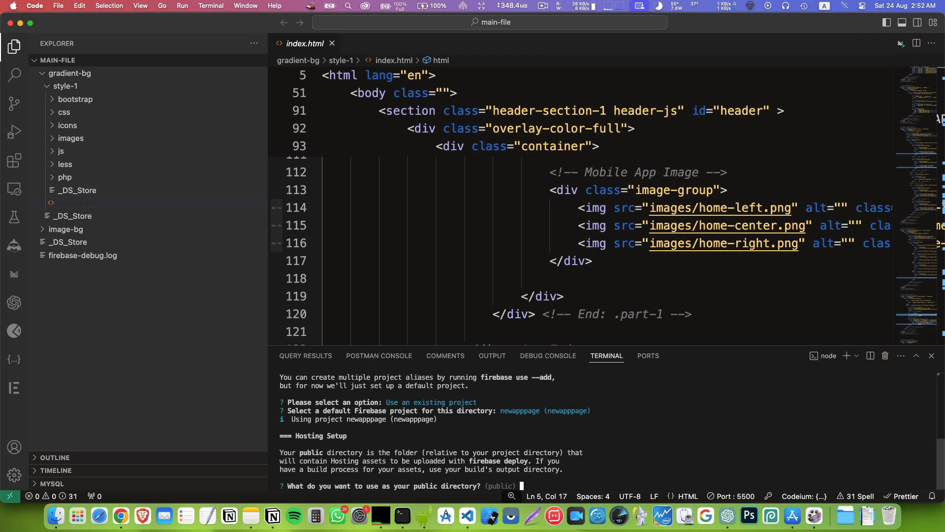
# Complete the Hosting setup with public as the public directory, single-page app set to Yes, and automatic GitHub deploys set to No.
pyautogui.press('Return')
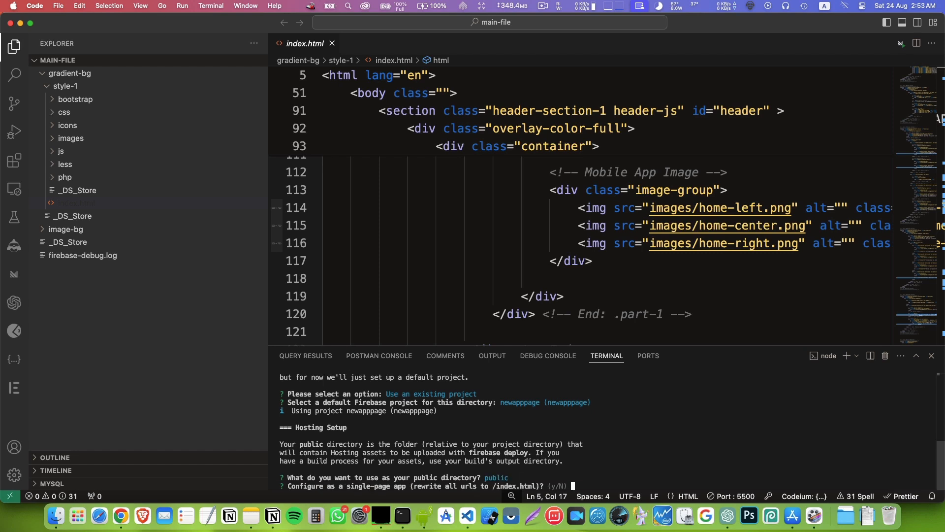
pyautogui.write('y')
pyautogui.press('Return')
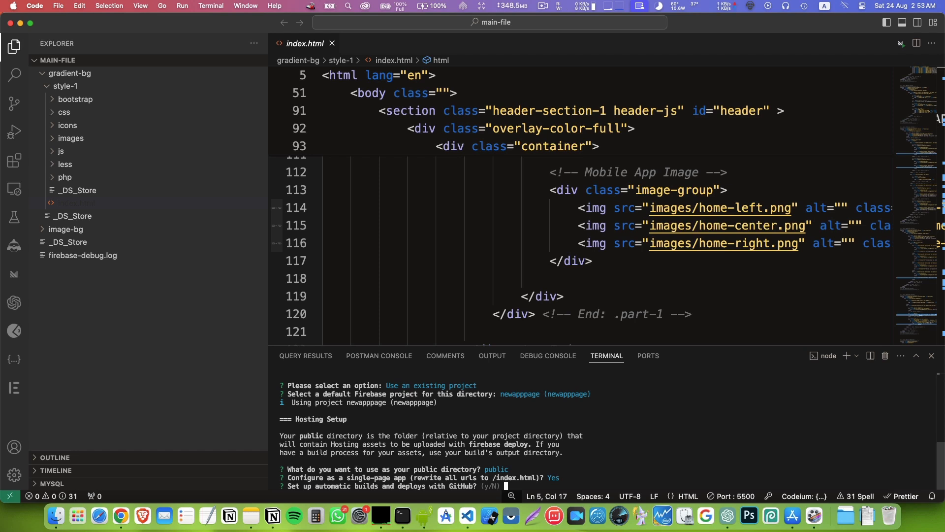
pyautogui.write('n')
pyautogui.press('Return')
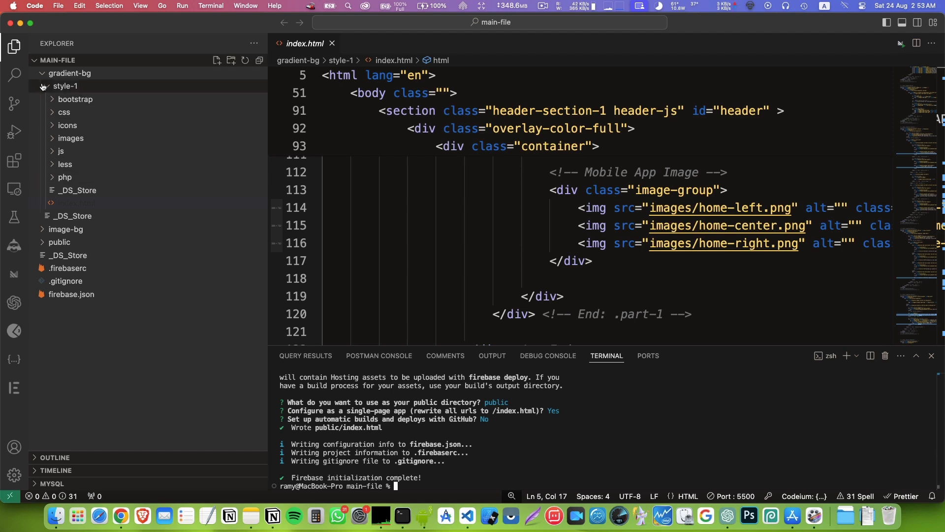
# Open firebase.json, replace the hosting "public" value with "/", and save the file.
pyautogui.click(82, 294)
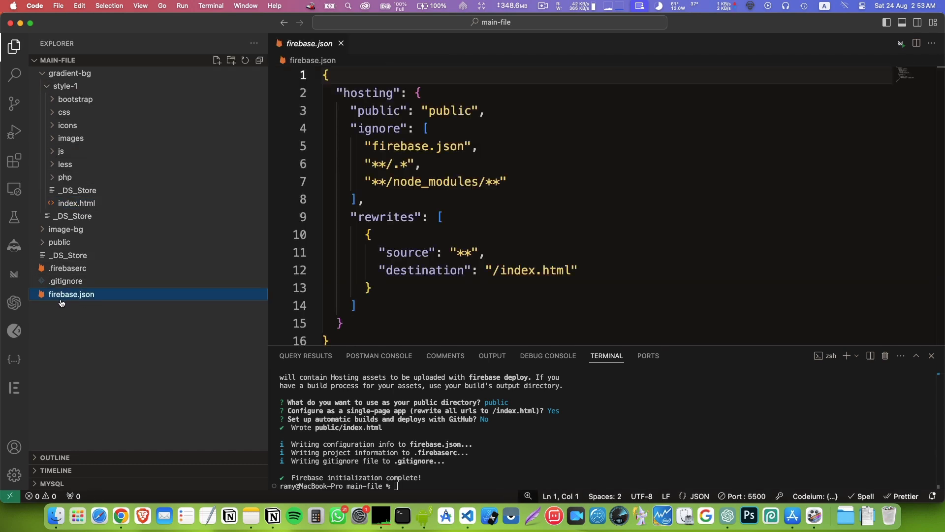
pyautogui.doubleClick(451, 111)
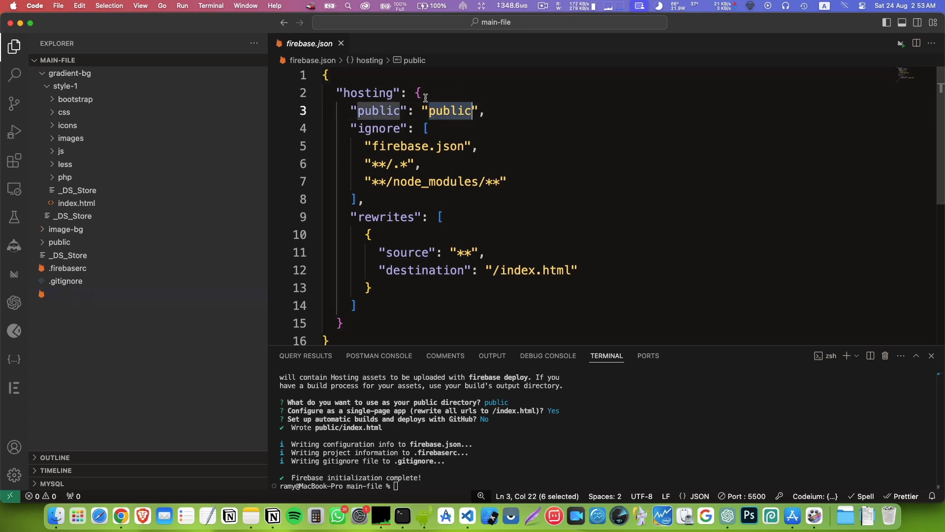
pyautogui.write('/')
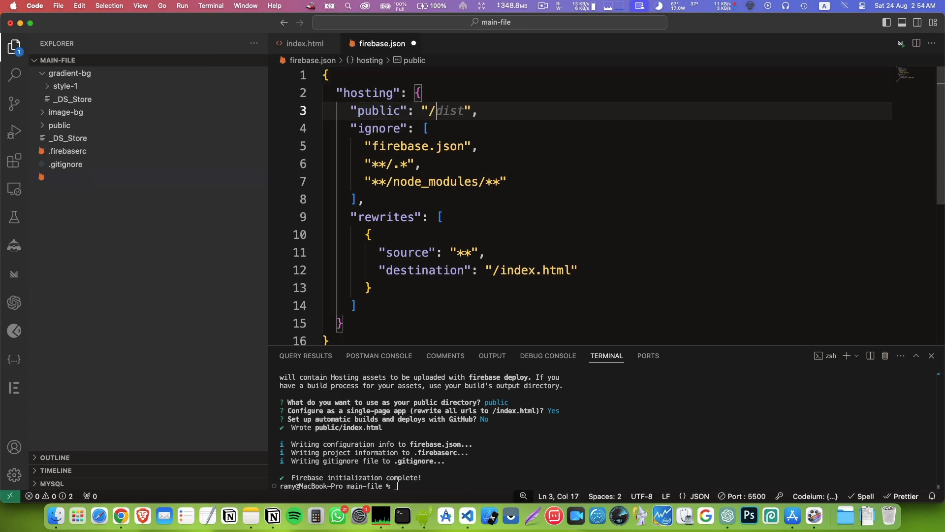
pyautogui.press('End')
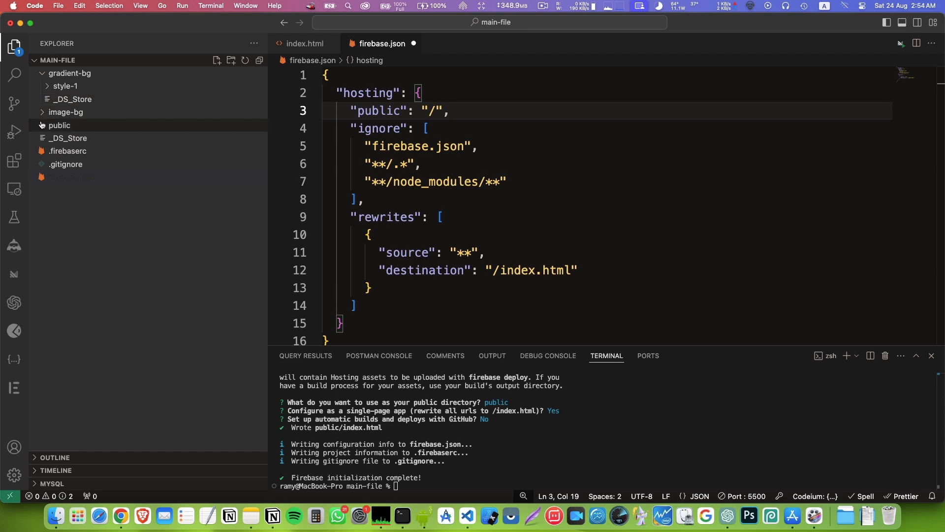
pyautogui.press('super+s')
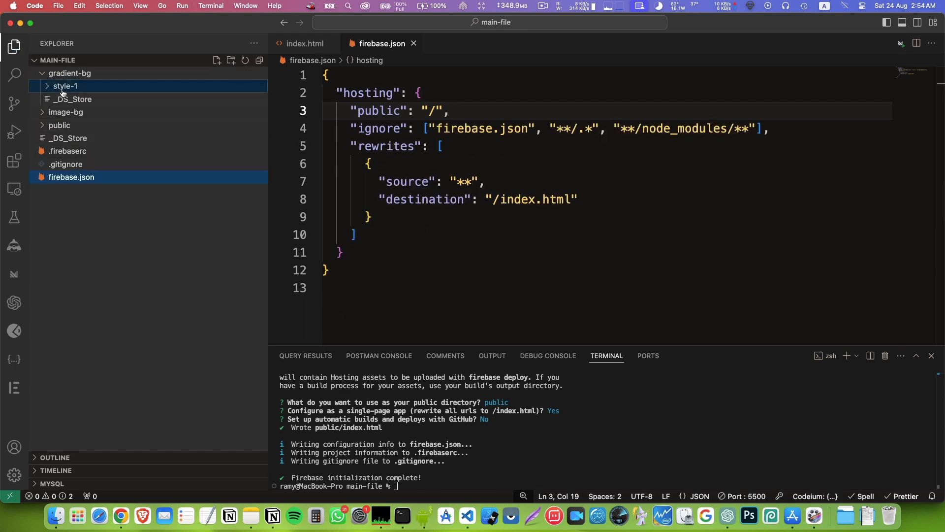
# Set the hosting "public" value in firebase.json to "style-1", matching the site folder that contains index.html, and save.
pyautogui.click(67, 87)
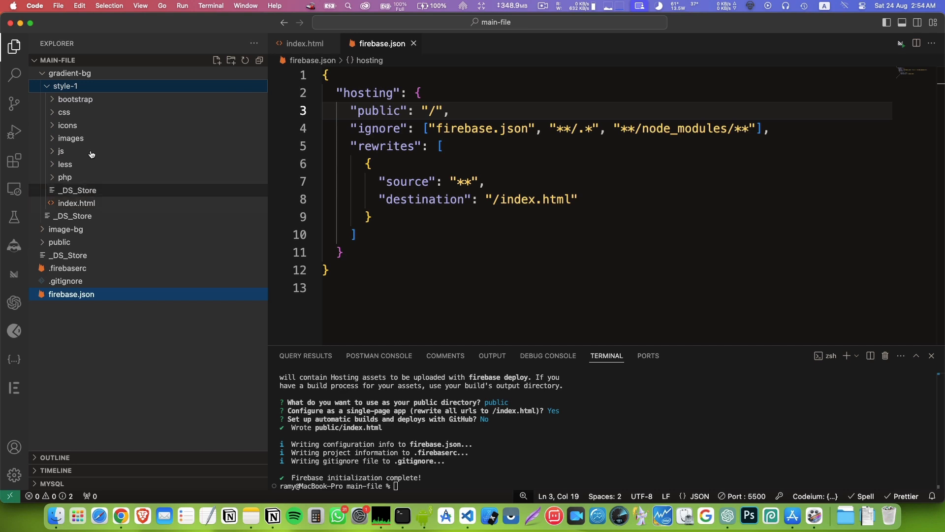
pyautogui.click(74, 89)
pyautogui.rightClick(76, 88)
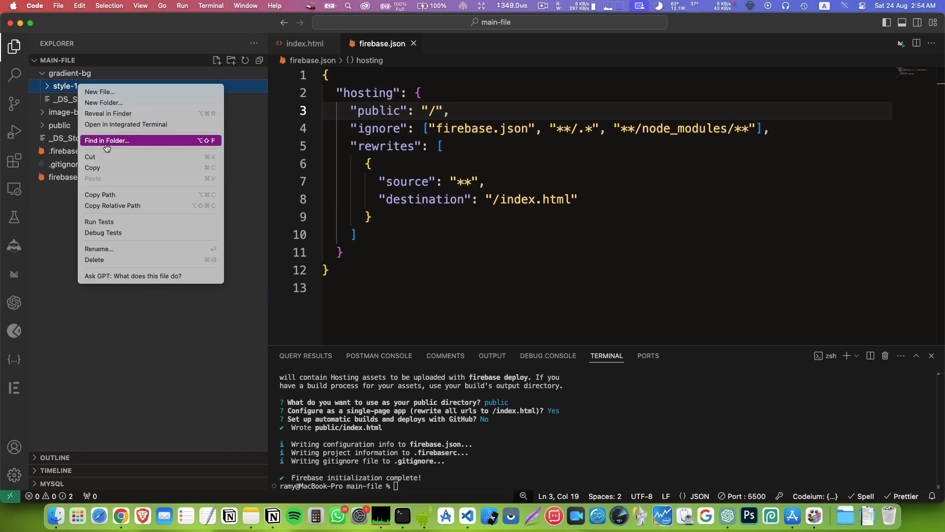
pyautogui.click(120, 195)
pyautogui.click(436, 111)
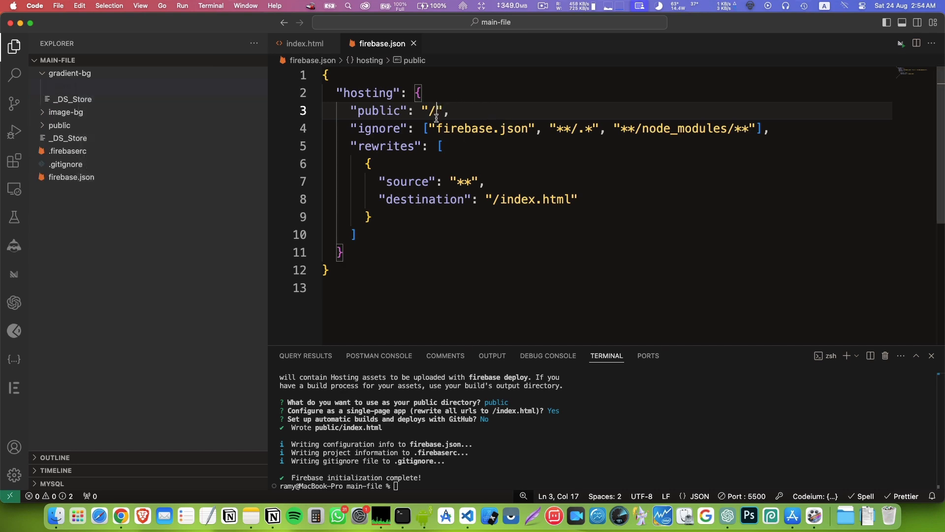
pyautogui.click(79, 91)
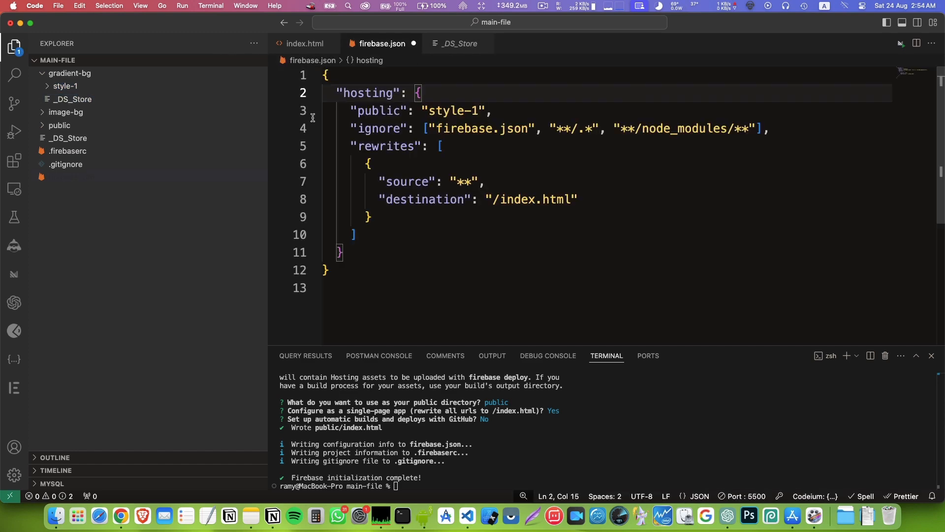
pyautogui.click(52, 87)
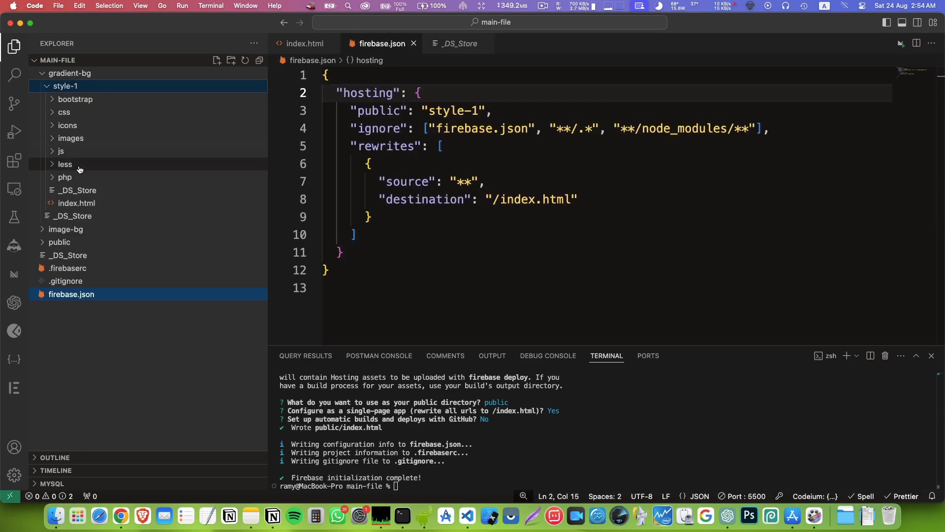
# Advance the Hosting setup in Chrome to the deploy stage, copy the firebase deploy command, and run it in the Visual Studio Code terminal.
pyautogui.click(437, 443)
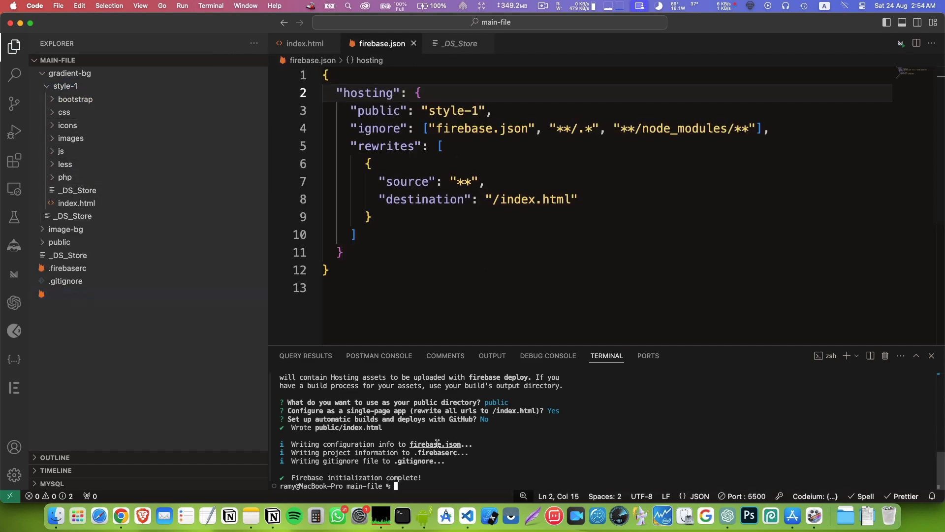
pyautogui.press('super+Tab')
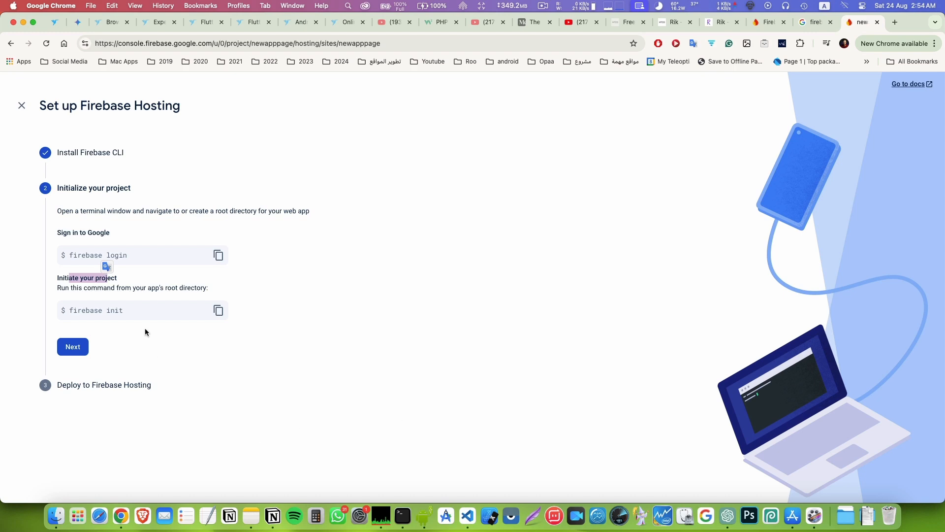
pyautogui.click(73, 347)
pyautogui.click(217, 289)
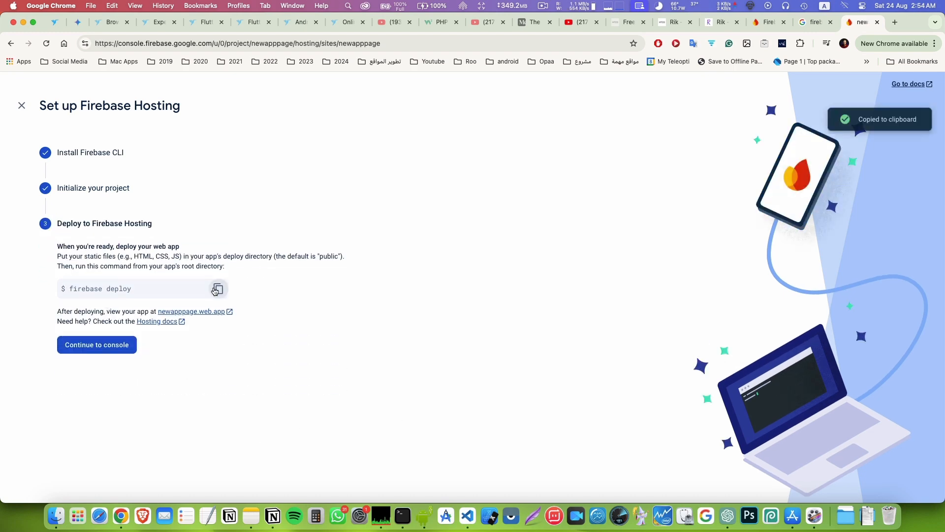
pyautogui.press('super+Tab')
pyautogui.press('BackSpace')
pyautogui.press('super+v')
pyautogui.press('Return')
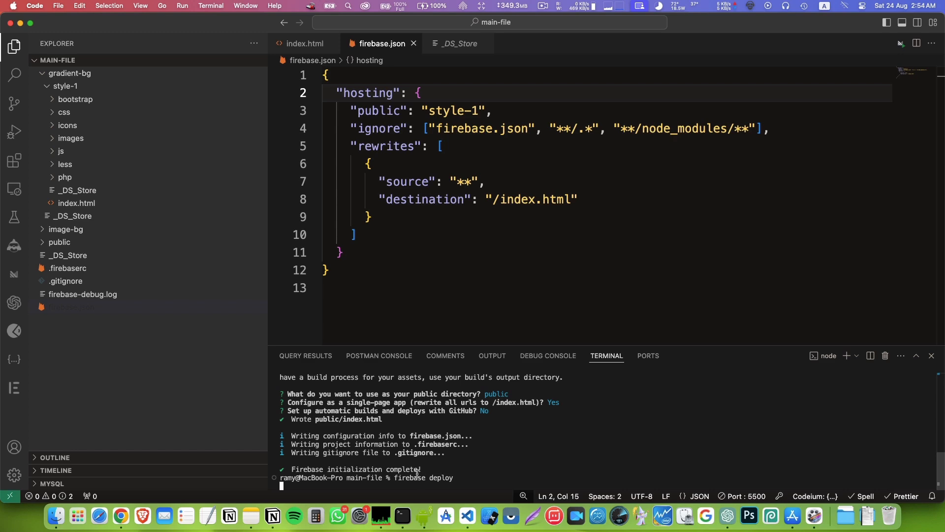
# Return to Chrome, continue from the Hosting setup to the console, and open the newapppage.web.app domain in a new tab.
pyautogui.press('super+Tab')
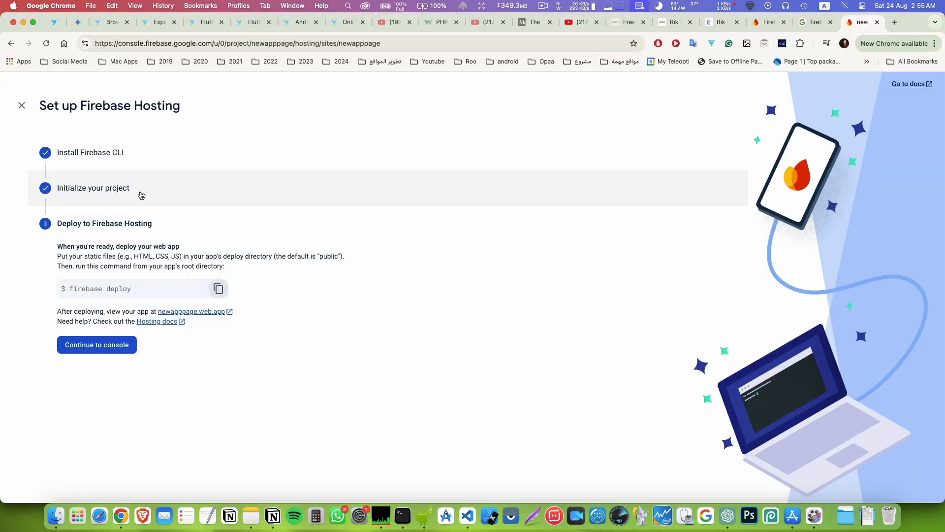
pyautogui.click(94, 342)
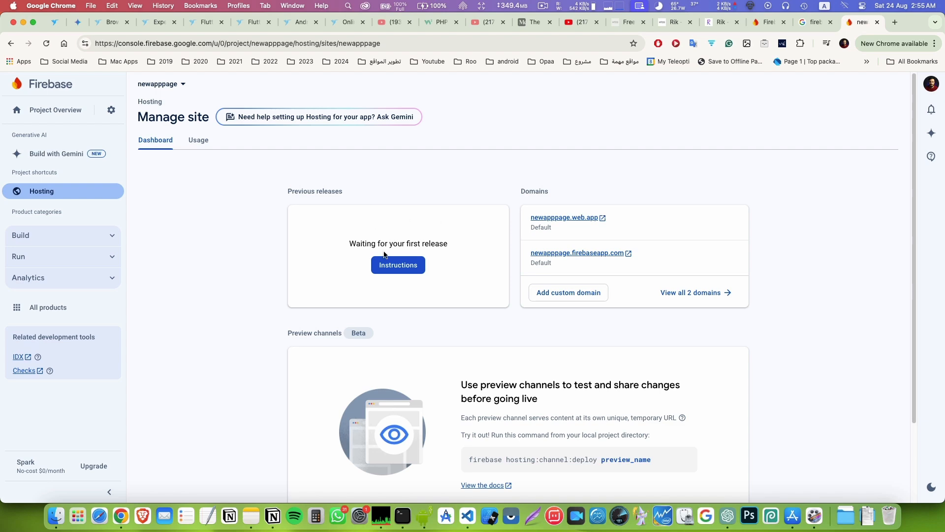
pyautogui.press('super+Tab')
pyautogui.press('super+Tab')
pyautogui.keyDown('super'); pyautogui.click(586, 217); pyautogui.keyUp('super')
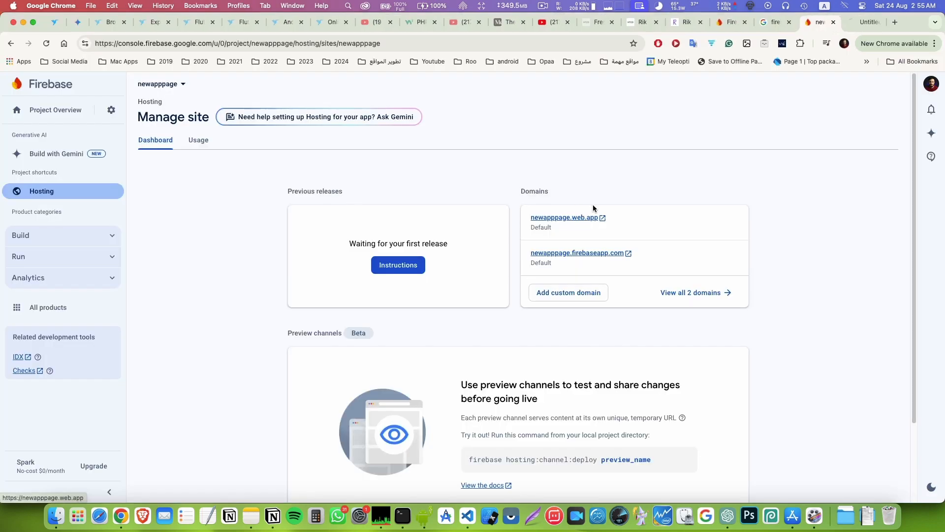
pyautogui.click(858, 27)
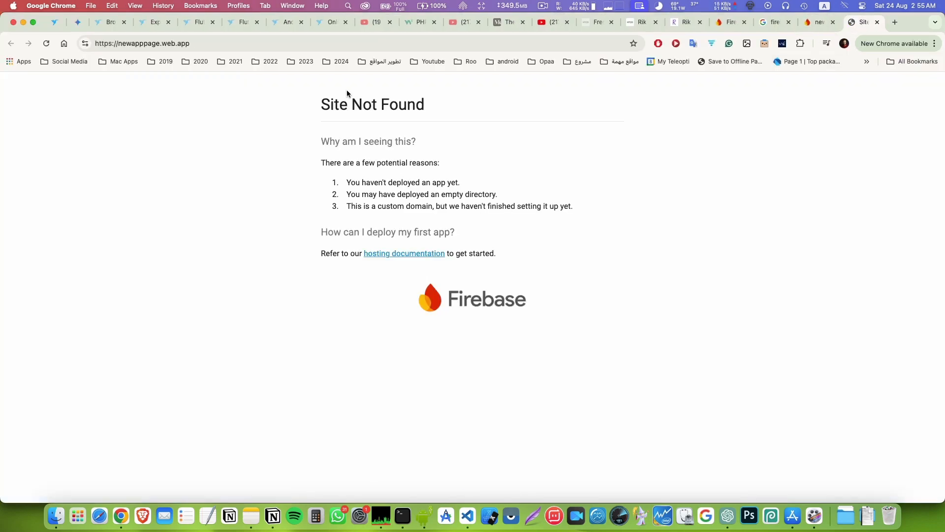
# Back in Visual Studio Code, change the hosting "public" value in firebase.json to "gradient-bg/style-1" and rerun firebase deploy.
pyautogui.press('super+Tab')
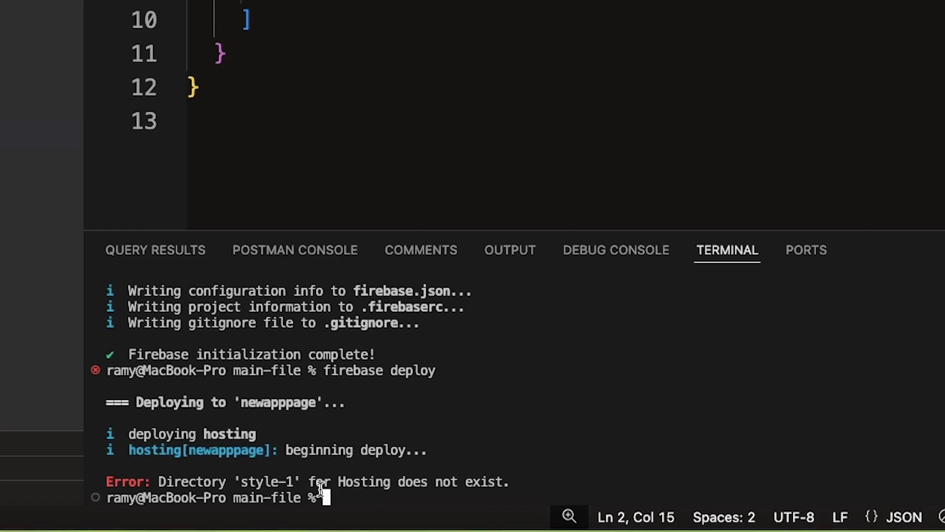
pyautogui.moveTo(249, 481); pyautogui.dragTo(285, 481)
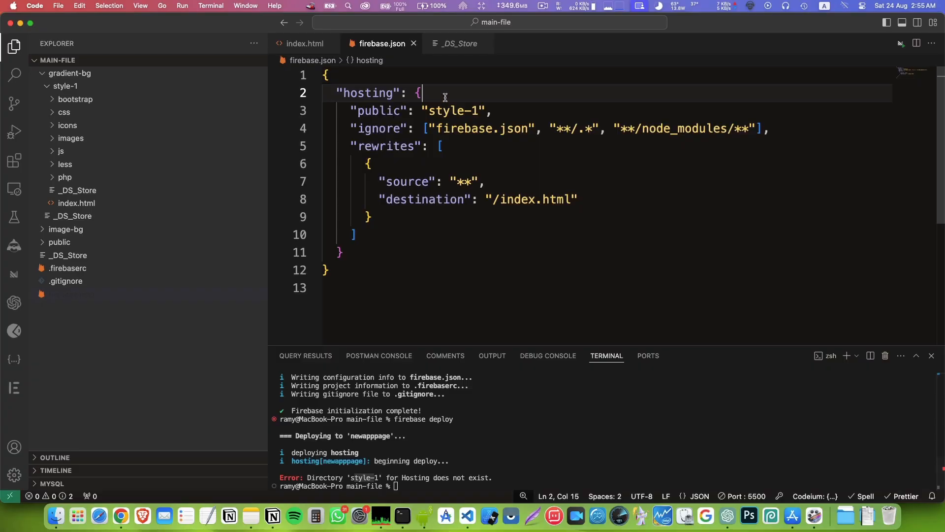
pyautogui.click(481, 109)
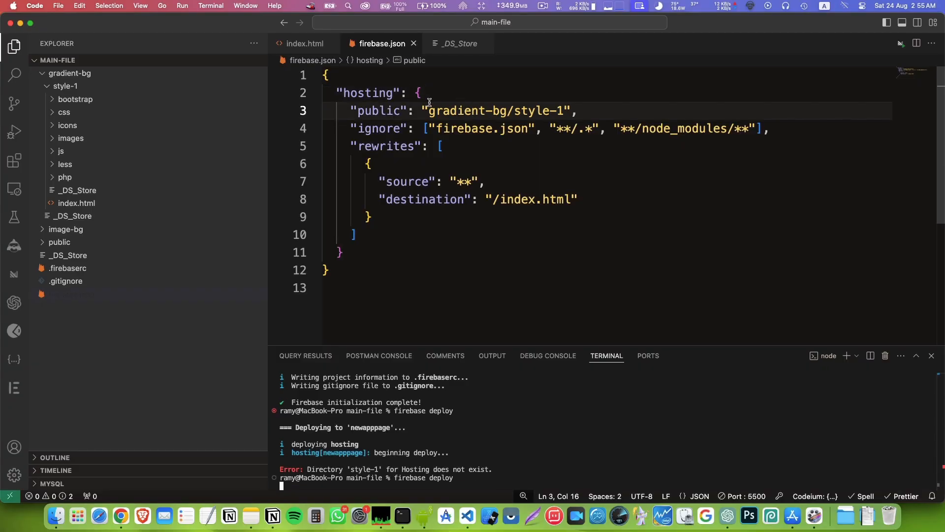
# Return to Chrome, reload newapppage.web.app, and look through the deployed landing page down to its App Features section.
pyautogui.moveTo(428, 112); pyautogui.dragTo(505, 114)
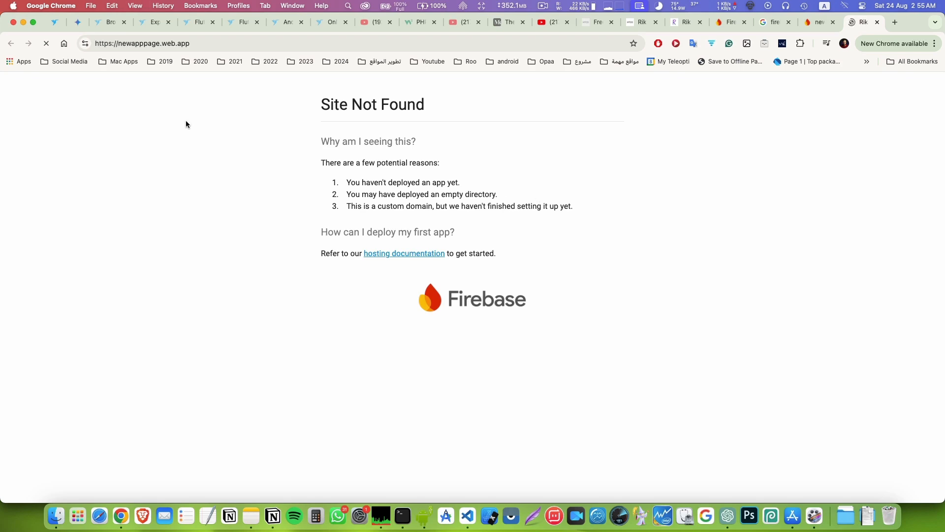
pyautogui.press('super+r')
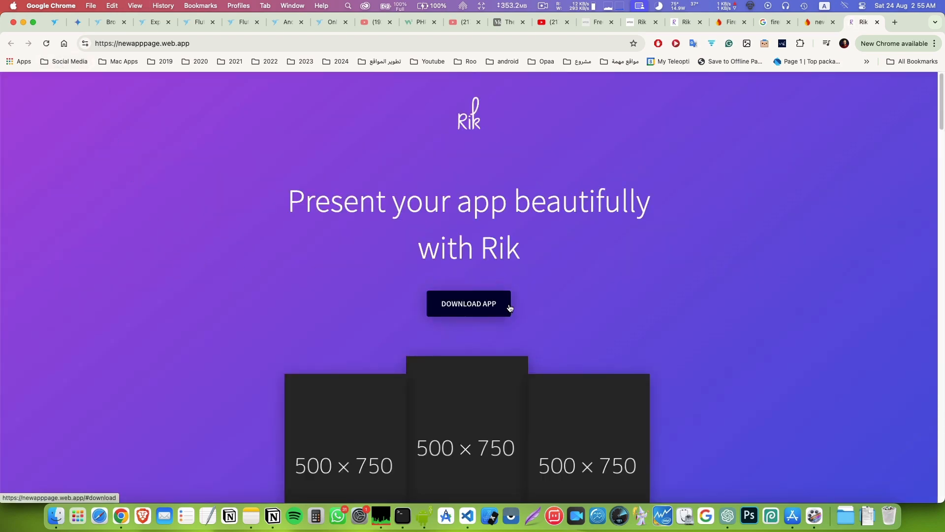
pyautogui.click(510, 308)
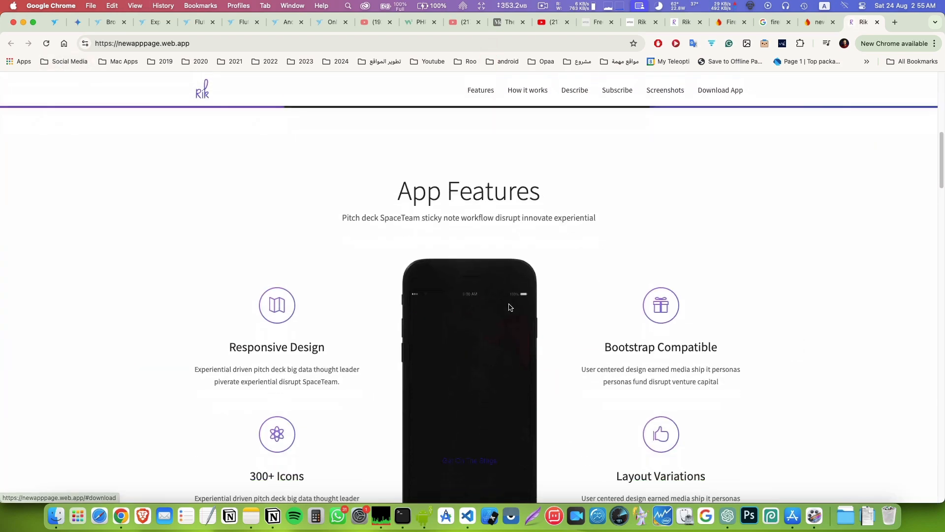
pyautogui.scroll(20, 589, 289)
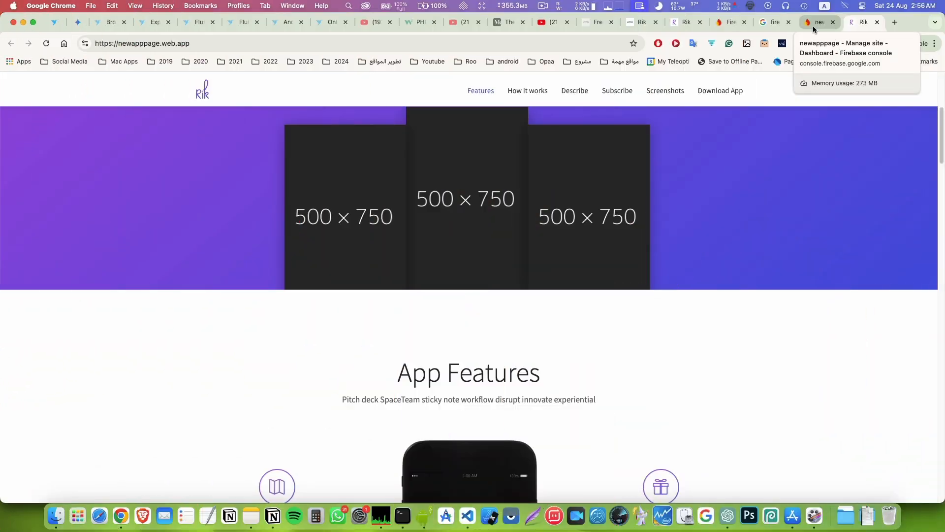
# From the Hosting dashboard, go to Namecheap in a new tab and open the Advanced DNS settings for ifeps.net.
pyautogui.click(814, 26)
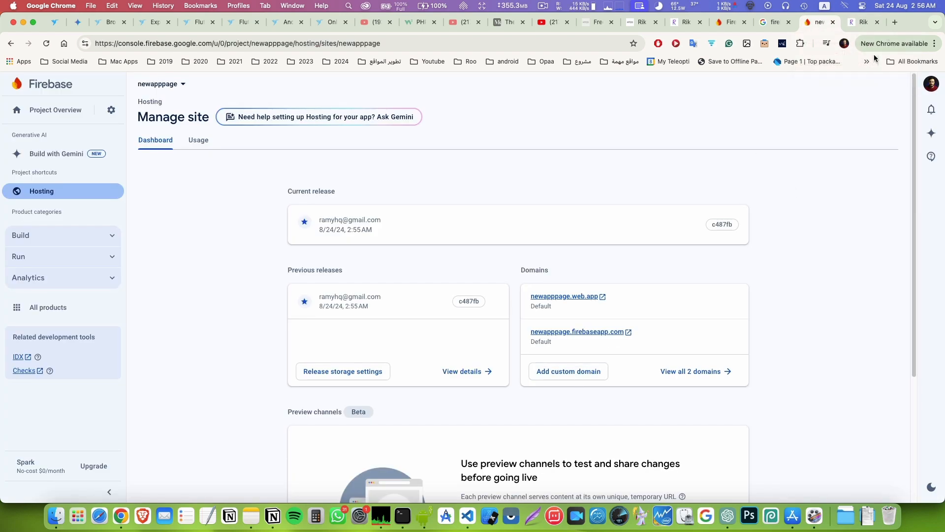
pyautogui.click(892, 25)
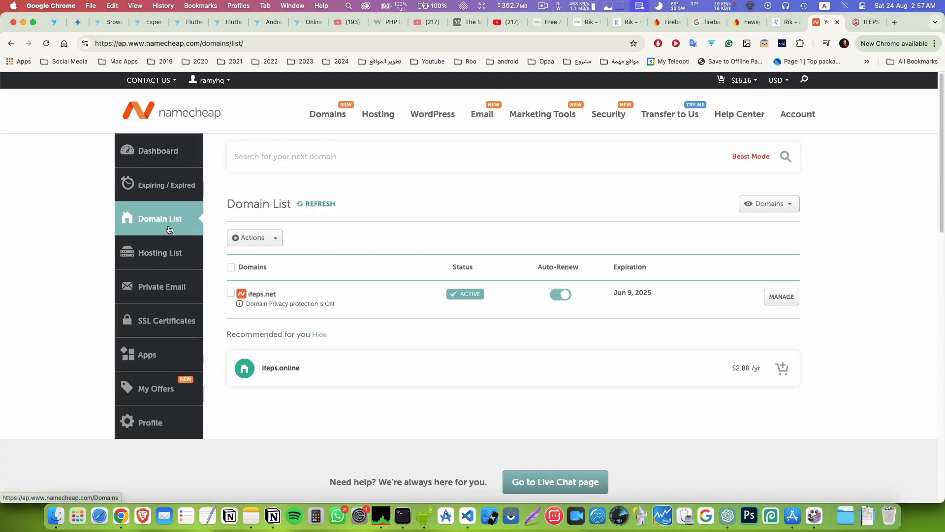
pyautogui.click(774, 304)
pyautogui.click(626, 251)
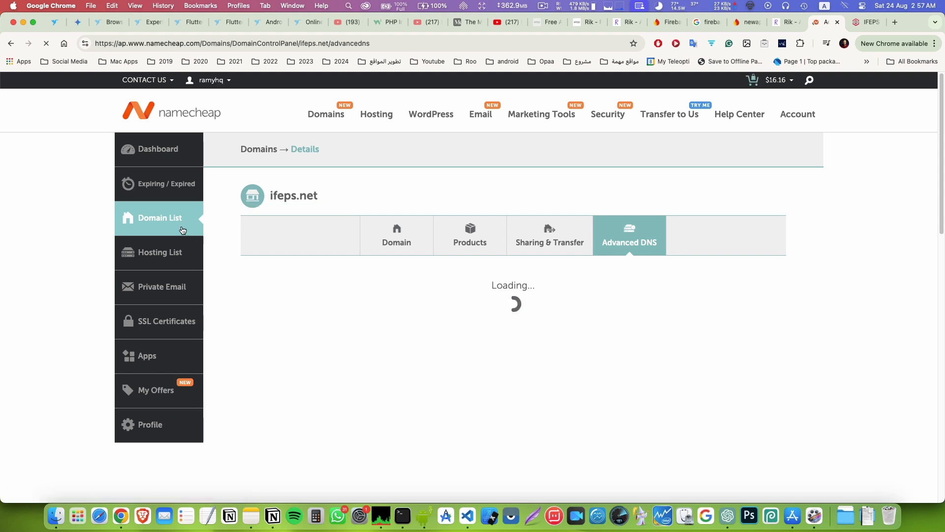
# Expand the full list of host records for ifeps.net and review the existing A, CNAME and TXT entries.
pyautogui.scroll(-3, 401, 285)
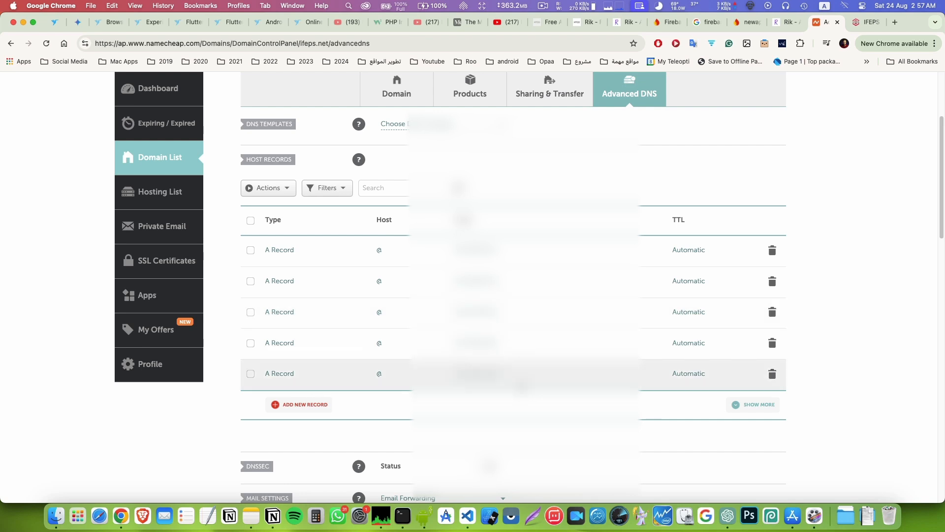
pyautogui.click(772, 409)
pyautogui.scroll(-5, 772, 409)
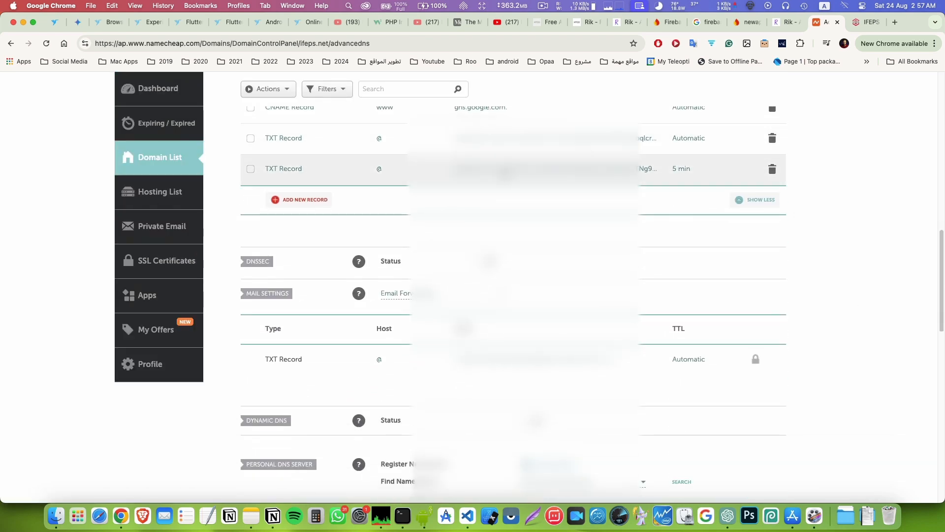
pyautogui.scroll(6, 470, 232)
pyautogui.scroll(-4, 470, 233)
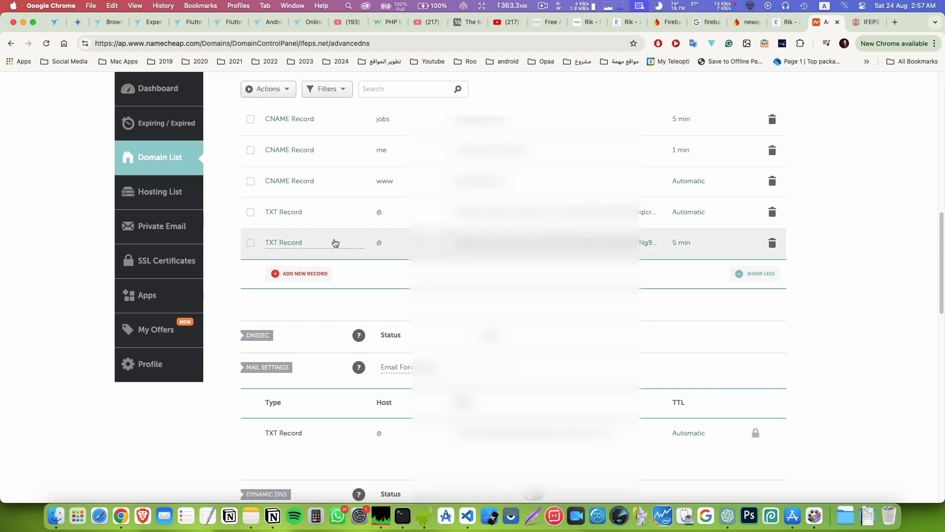
# Back in the Firebase console, add koroapp1.ifpes.net as a custom domain for the newapppage Hosting site.
pyautogui.click(741, 21)
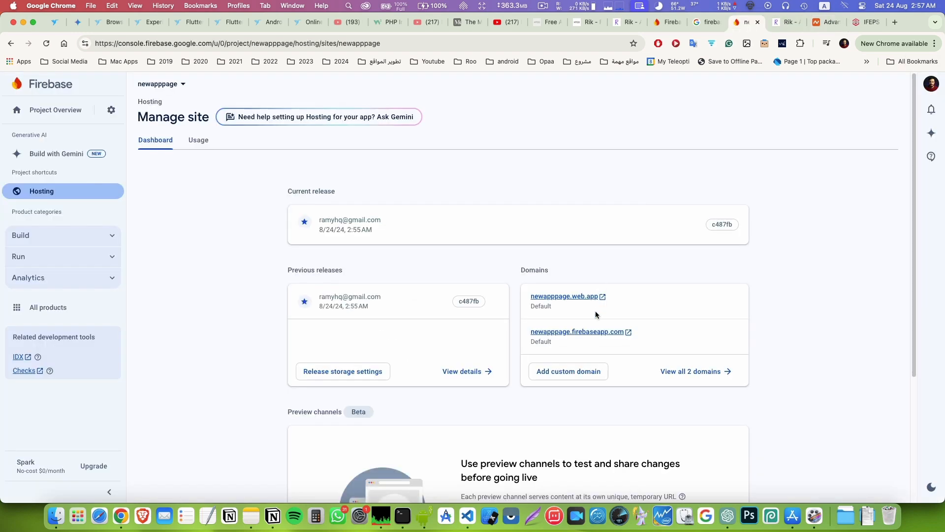
pyautogui.click(562, 379)
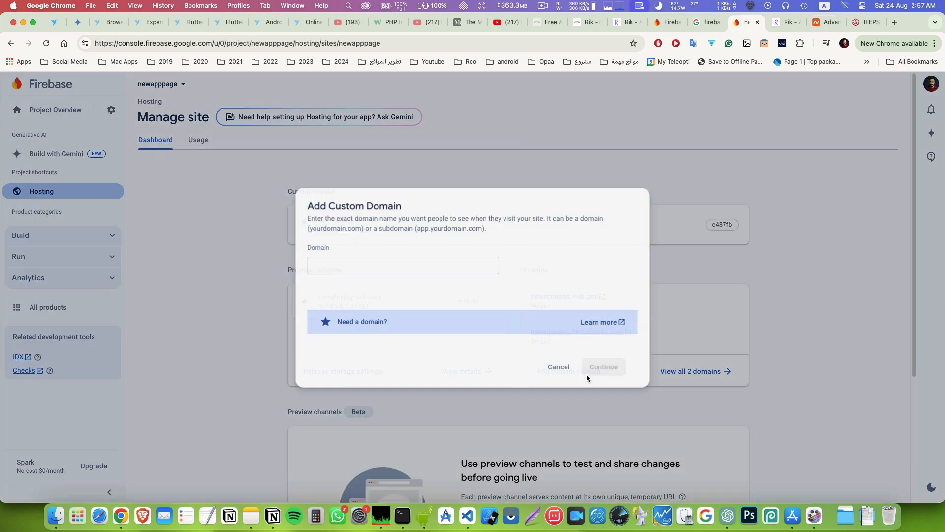
pyautogui.click(395, 269)
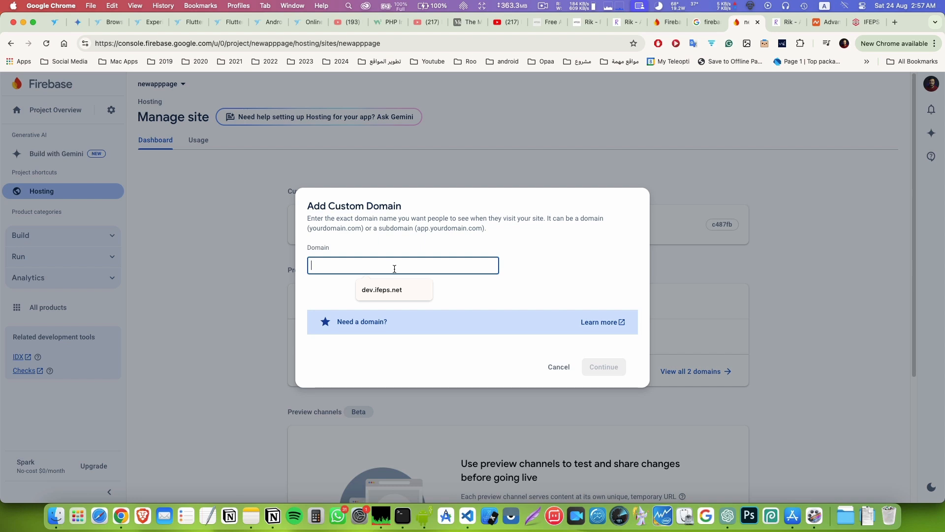
pyautogui.write('koroapp1')
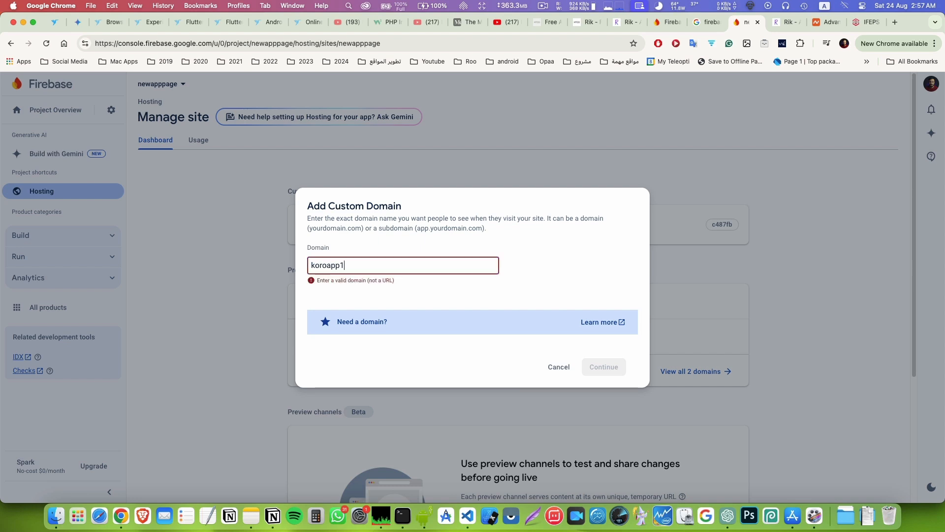
pyautogui.write('.ifpes.net')
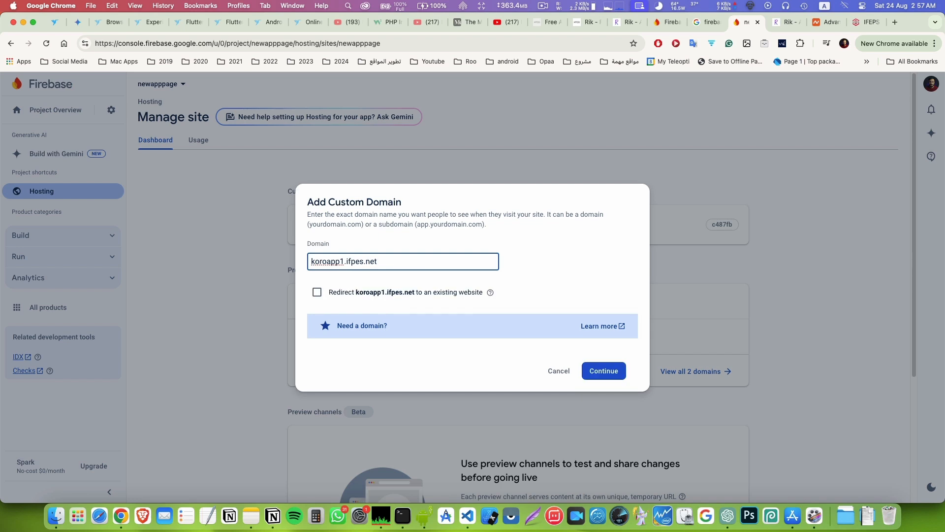
pyautogui.click(607, 373)
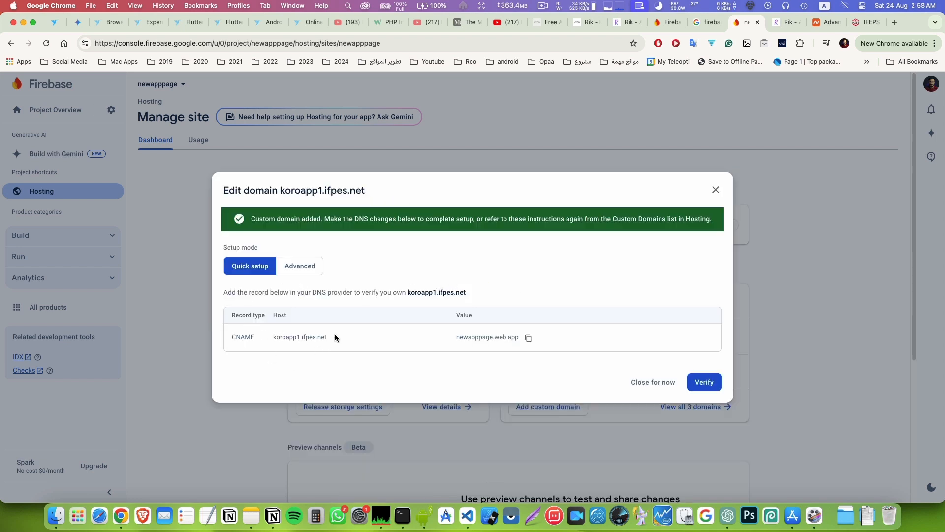
# From the CNAME setup instructions, copy the koroapp1 host prefix and the value newapppage.web.app.
pyautogui.doubleClick(244, 337)
pyautogui.doubleClick(295, 337)
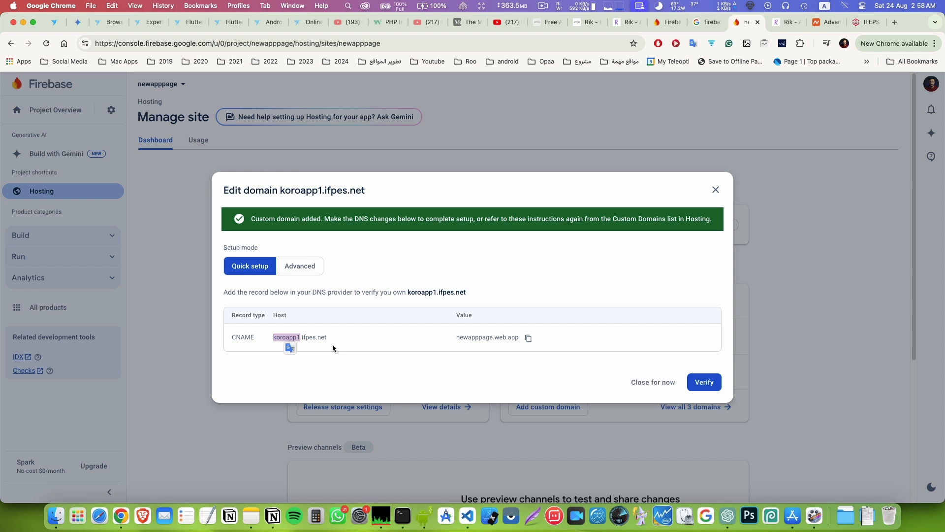
pyautogui.click(528, 338)
# In the Namecheap Advanced DNS settings, add a new host record of type CNAME Record.
pyautogui.click(839, 25)
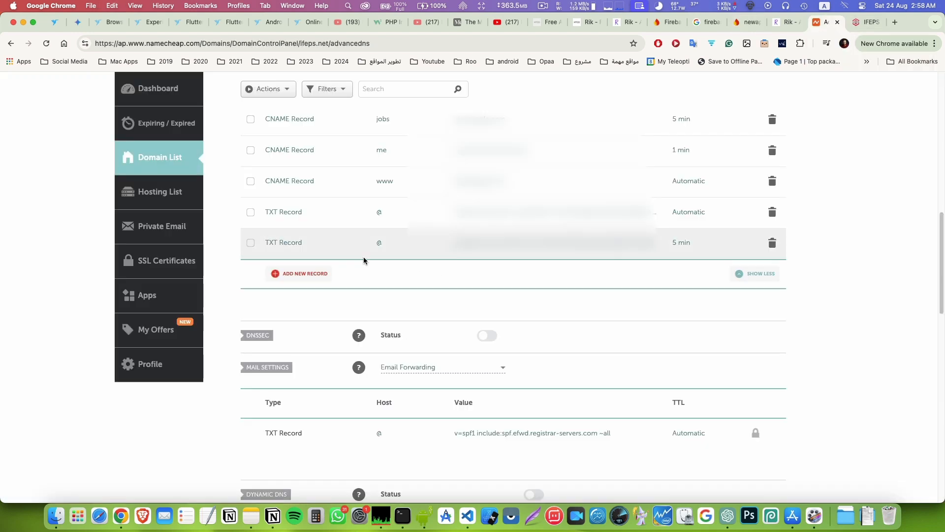
pyautogui.click(321, 274)
pyautogui.scroll(-2, 305, 272)
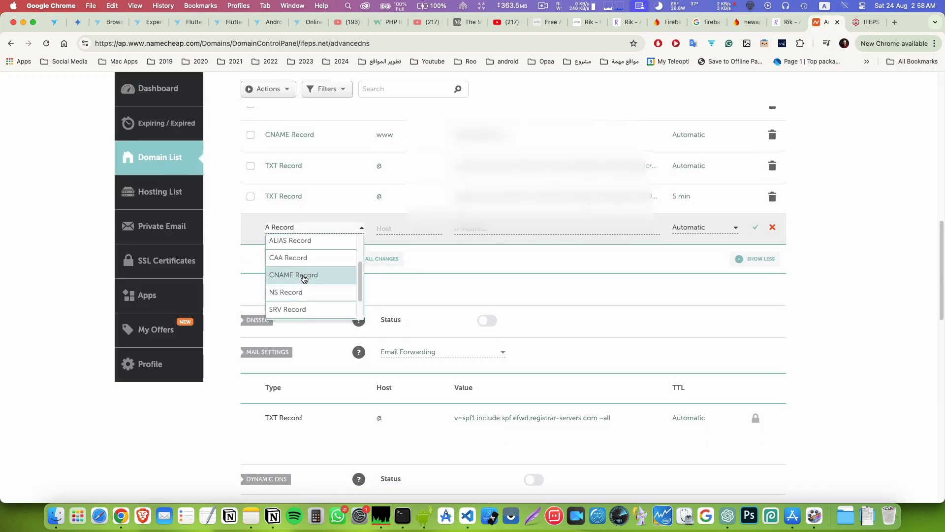
pyautogui.click(306, 276)
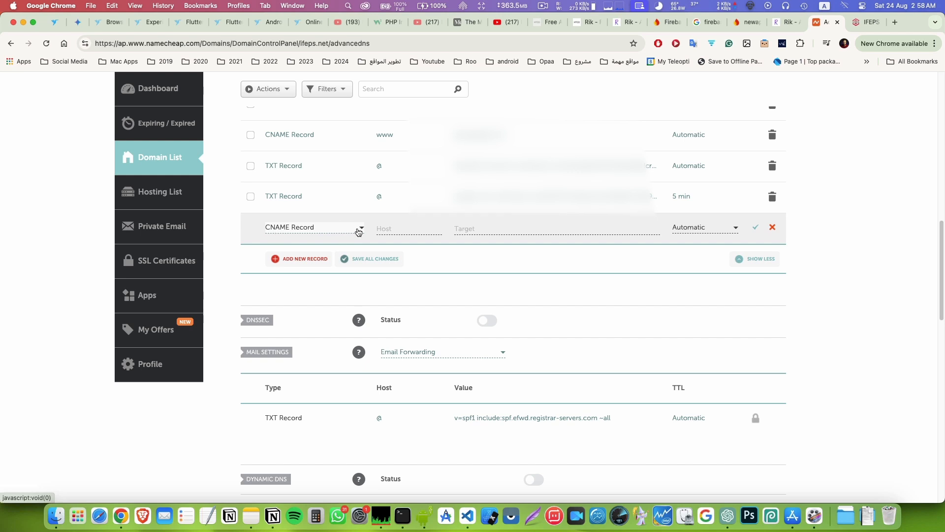
# Fill in the new CNAME record with target newapppage.web.app and host koroapp1, using the copied values.
pyautogui.click(401, 228)
pyautogui.click(490, 227)
pyautogui.press('super+v')
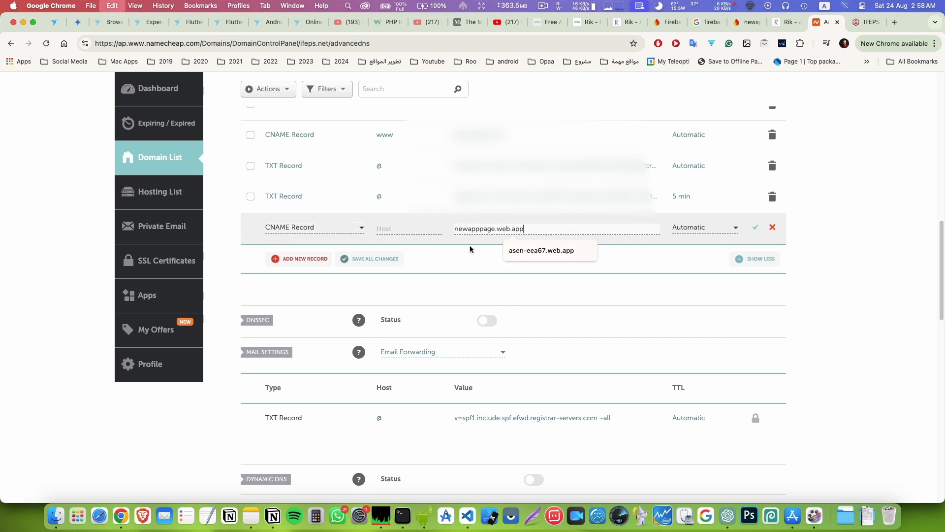
pyautogui.click(412, 230)
pyautogui.press('super+shift+v')
pyautogui.moveTo(465, 249)
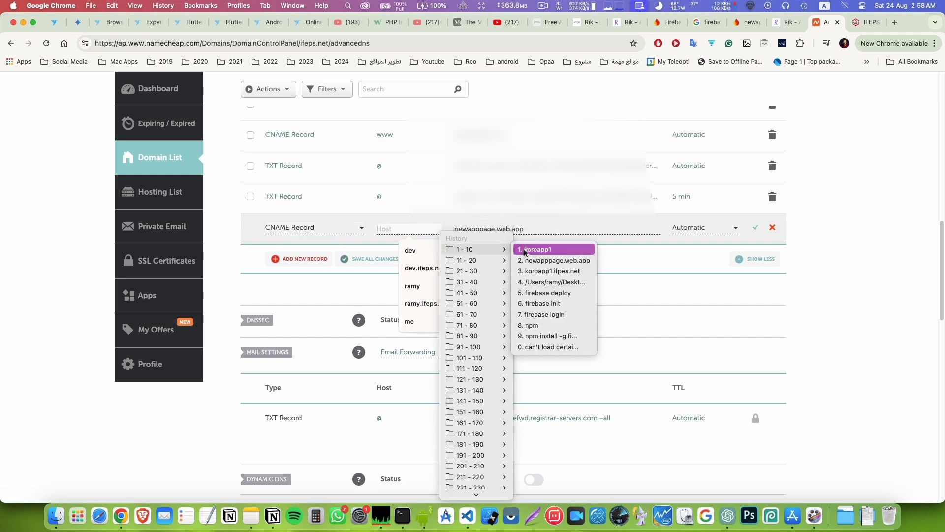
pyautogui.click(527, 250)
# Set the koroapp1 CNAME record's TTL to 1 min and save the record.
pyautogui.click(736, 227)
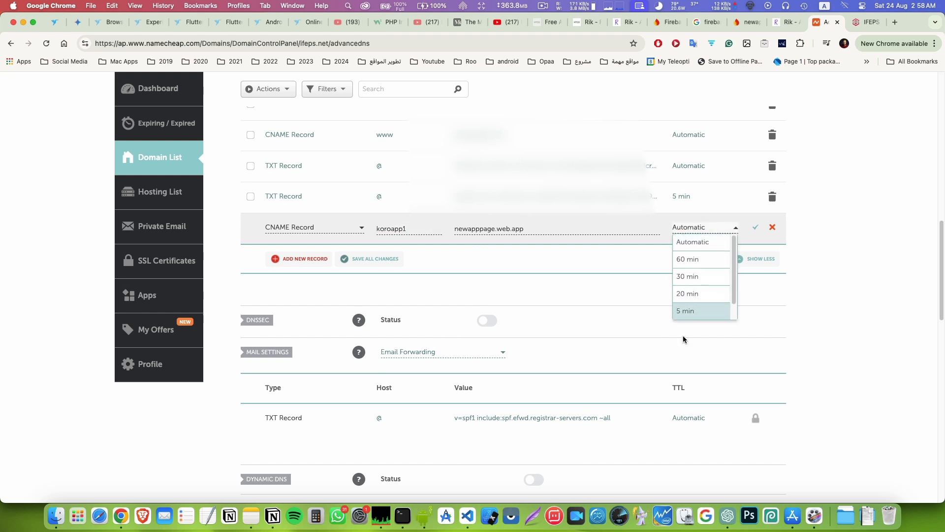
pyautogui.scroll(-2, 700, 300)
pyautogui.click(702, 311)
pyautogui.click(755, 227)
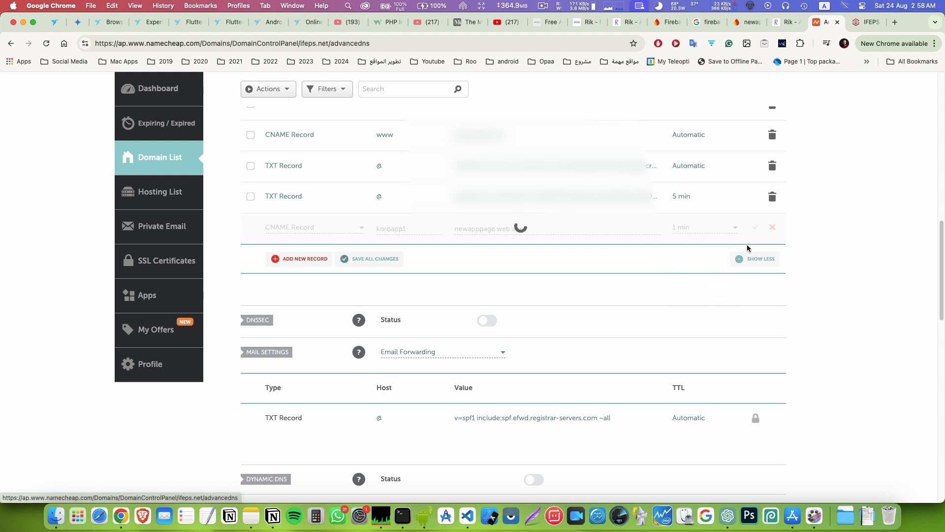
# In the Firebase console, request verification of koroapp1.ifpes.net, inspect its CNAME record's expected and discovered values, verify again, and close the dialog.
pyautogui.click(745, 22)
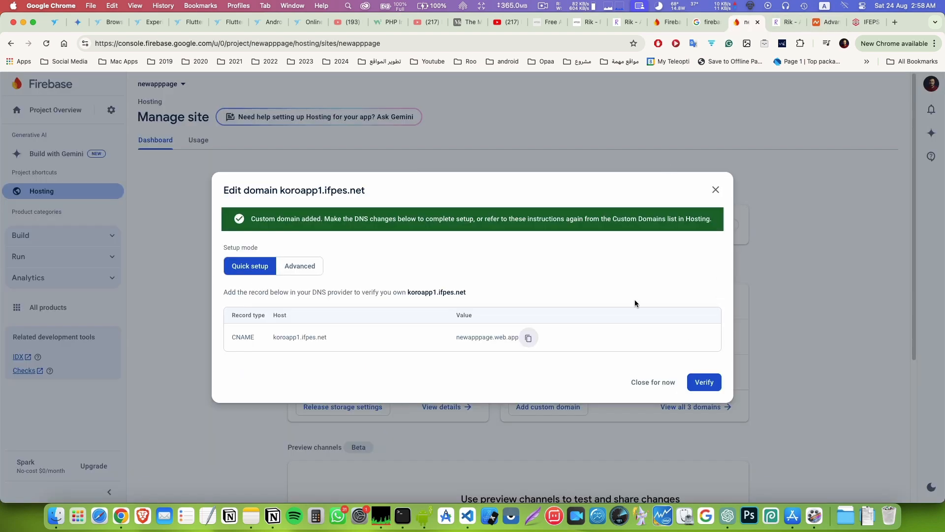
pyautogui.click(713, 386)
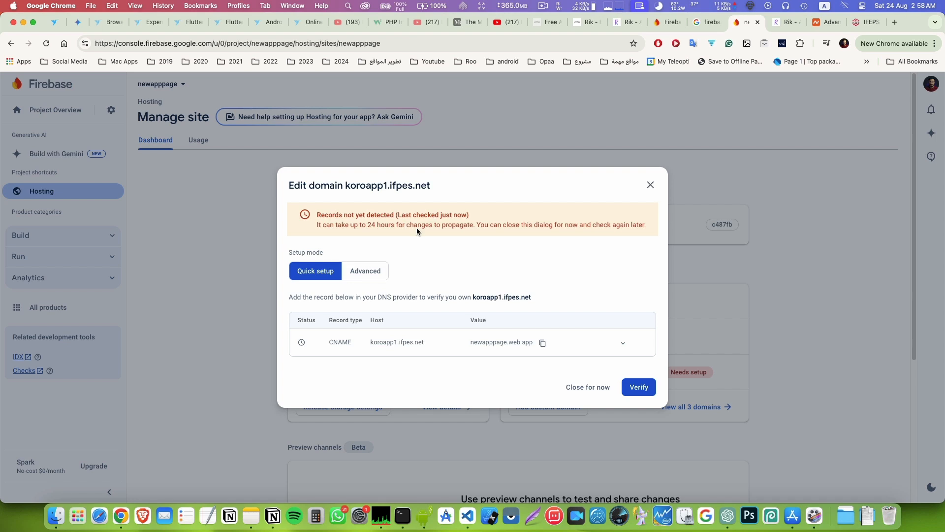
pyautogui.click(623, 344)
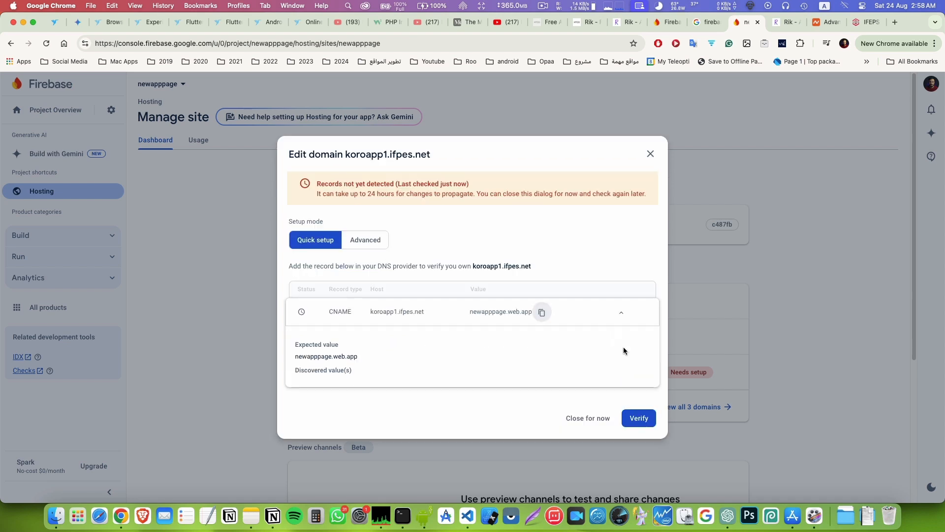
pyautogui.click(623, 344)
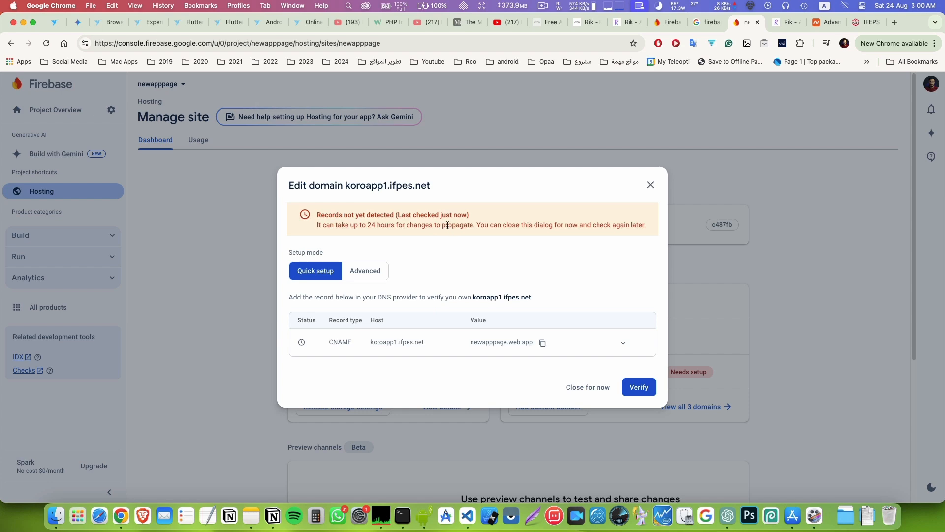
pyautogui.click(635, 391)
pyautogui.click(651, 185)
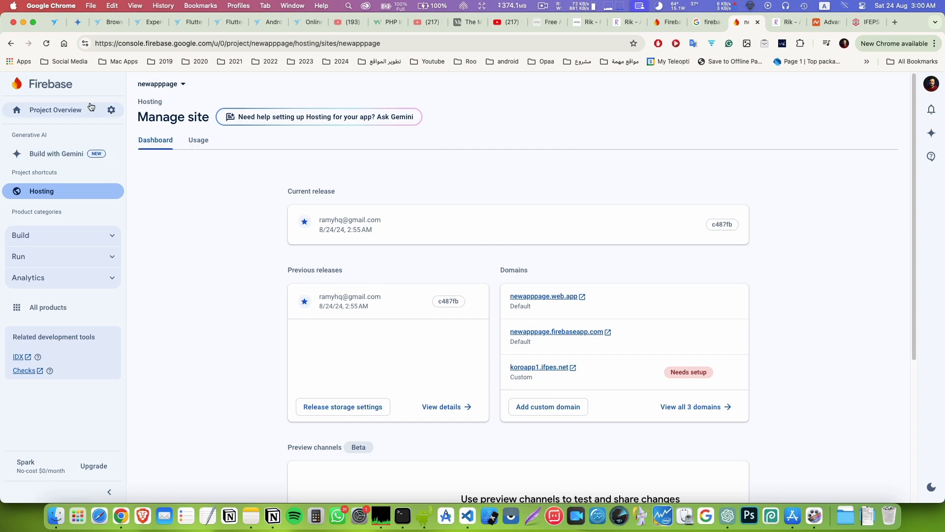
# Switch to the devifeps project to check its dev.ifeps.net custom domain, and look over the landing page at newapppage.web.app.
pyautogui.click(175, 83)
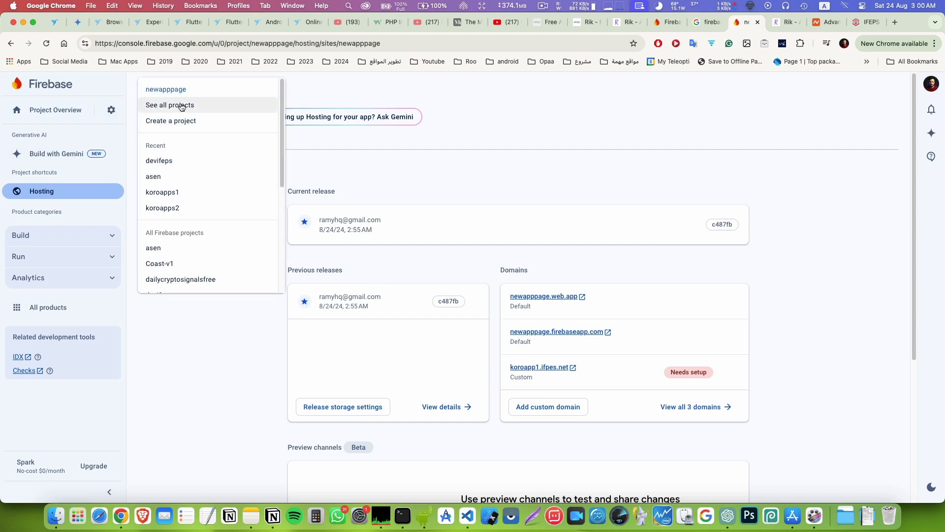
pyautogui.click(201, 161)
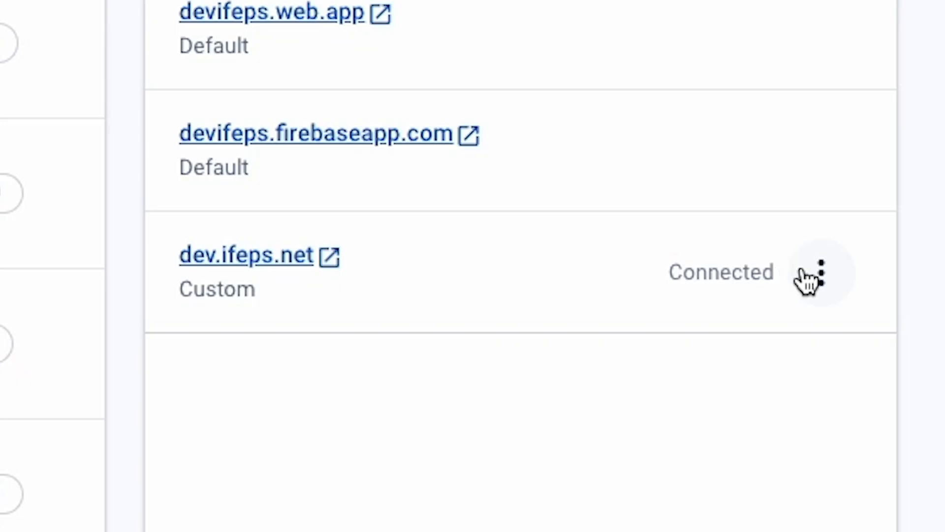
pyautogui.click(727, 373)
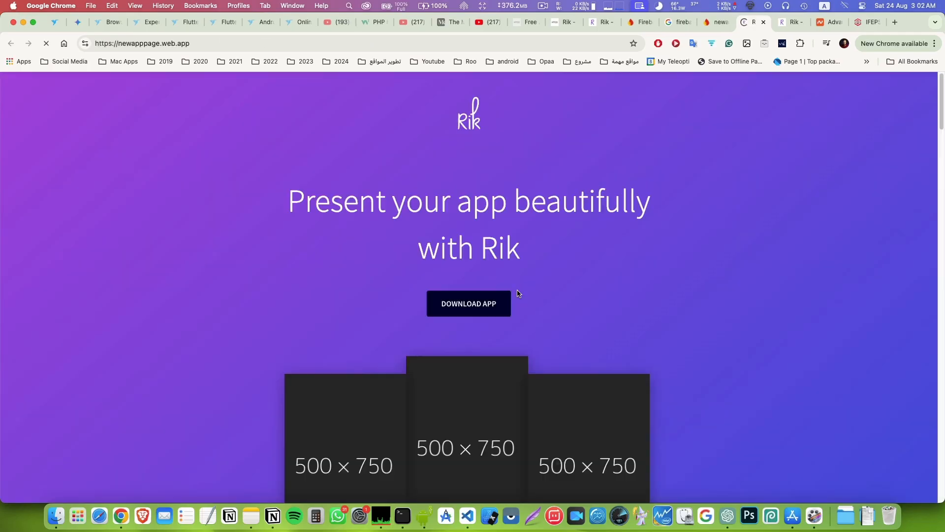
pyautogui.scroll(-10, 517, 294)
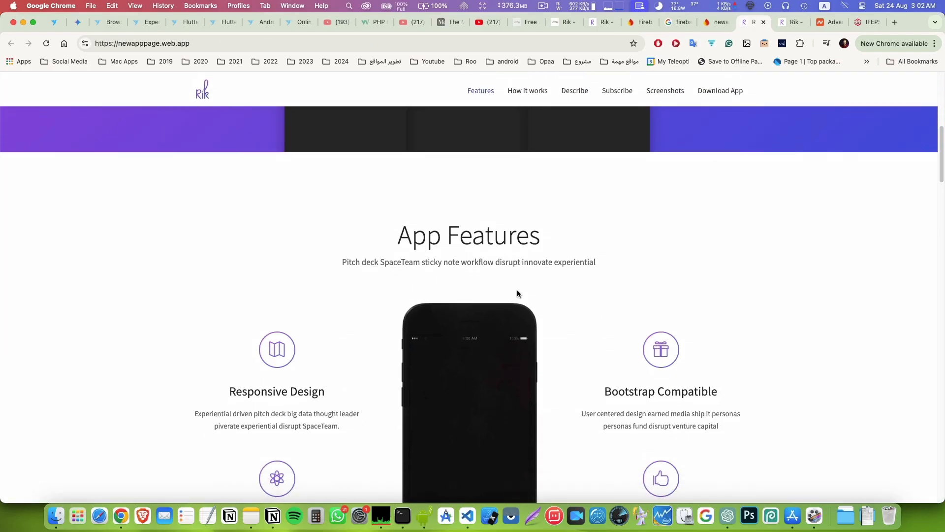